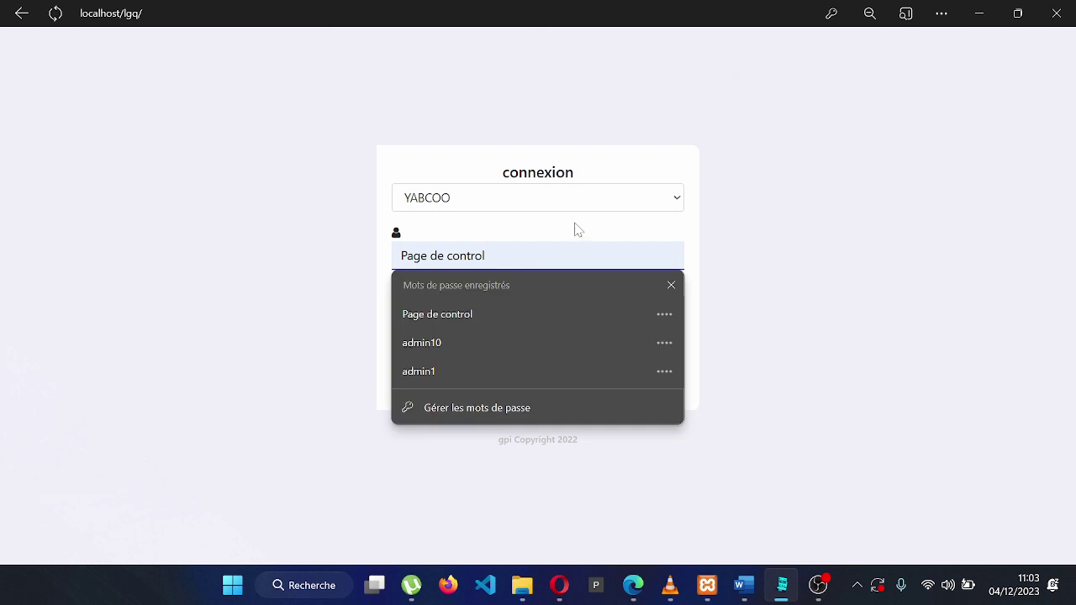
# Log into the CAIMES company with the administrator username and password
pyautogui.click(653, 197)
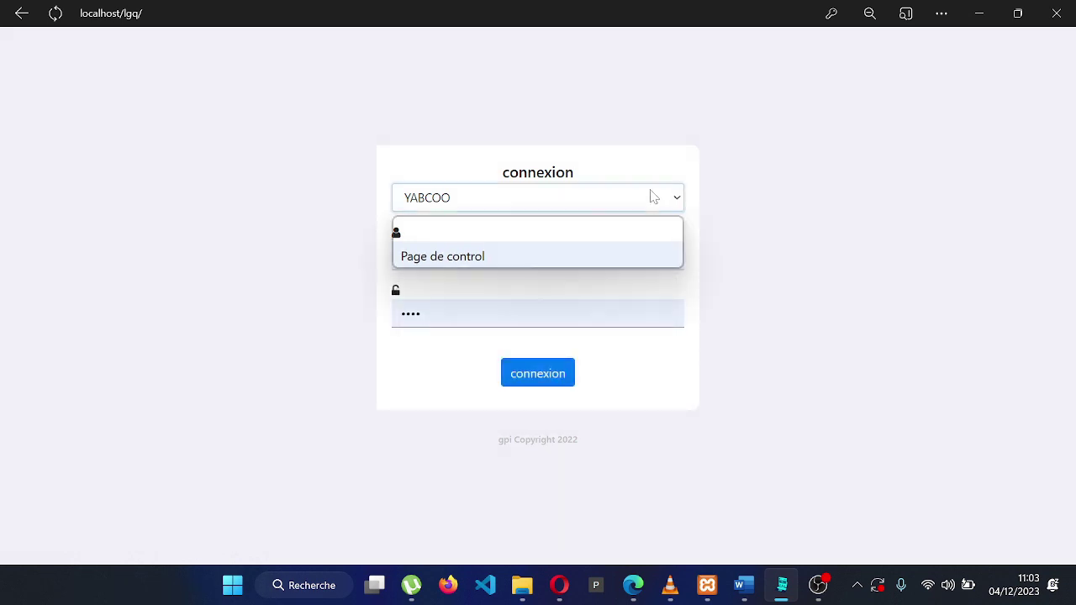
pyautogui.click(594, 259)
pyautogui.click(594, 261)
pyautogui.hotkey('ctrl', 'a')
pyautogui.write('A')
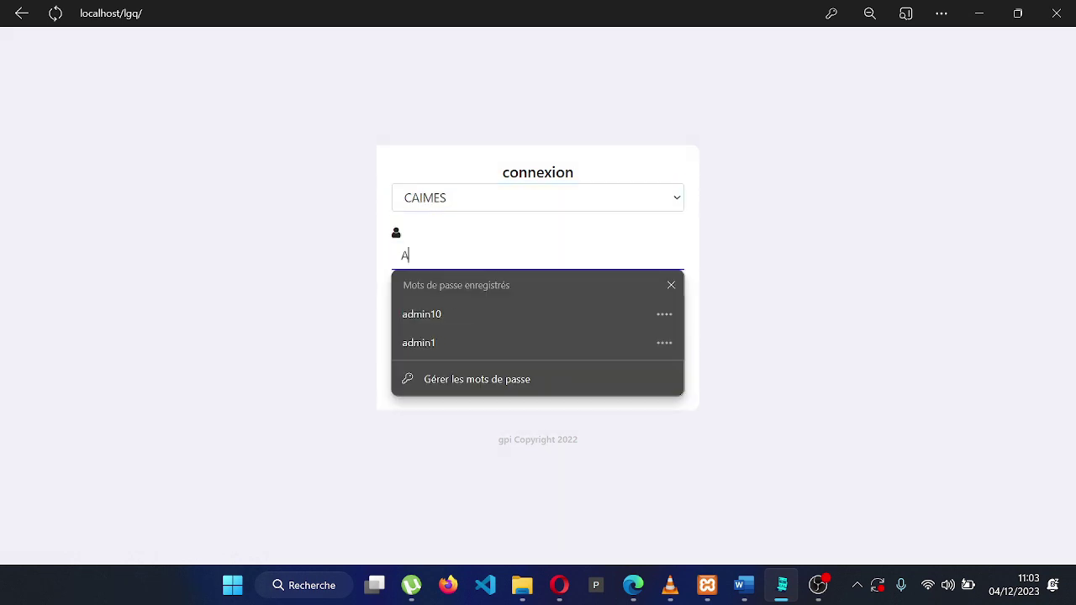
pyautogui.press('BackSpace')
pyautogui.write('admin')
pyautogui.click(781, 243)
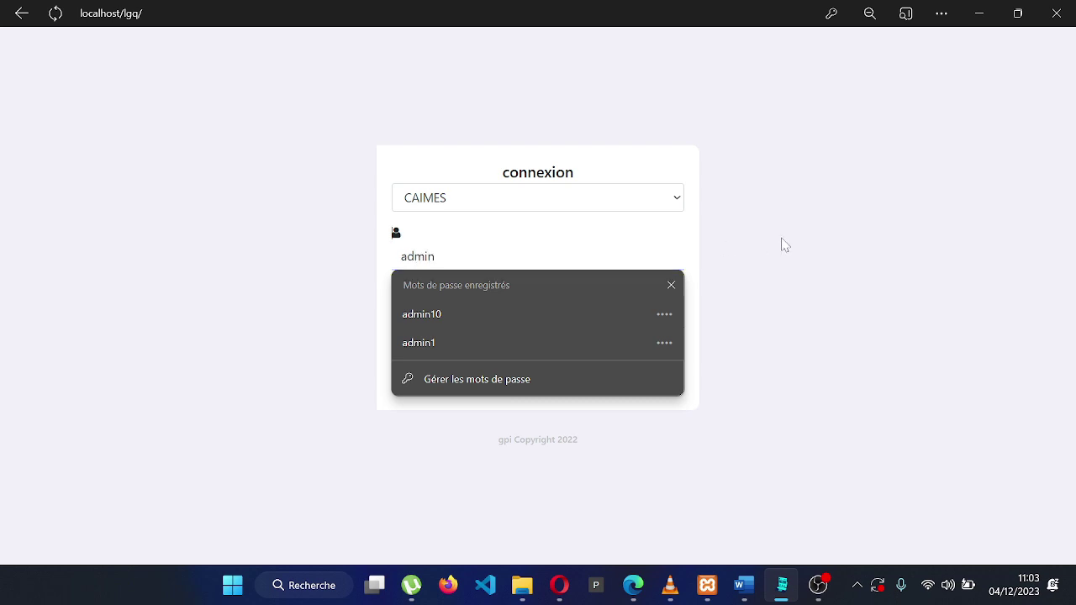
pyautogui.click(617, 319)
pyautogui.press('BackSpace')
pyautogui.press('BackSpace')
pyautogui.press('BackSpace')
pyautogui.press('BackSpace')
pyautogui.press('BackSpace')
pyautogui.write('1234')
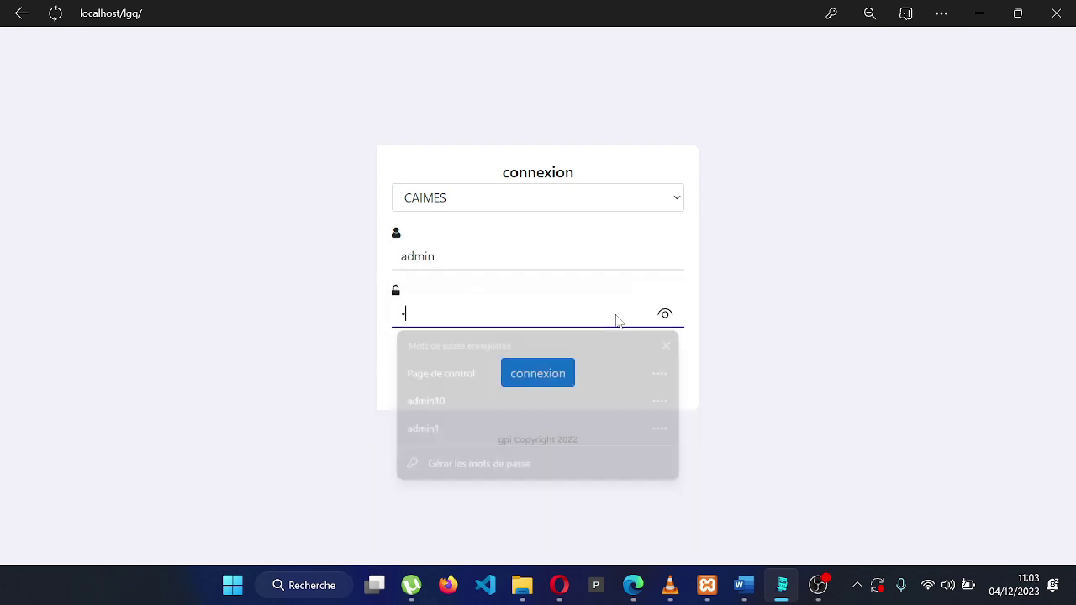
pyautogui.click(567, 374)
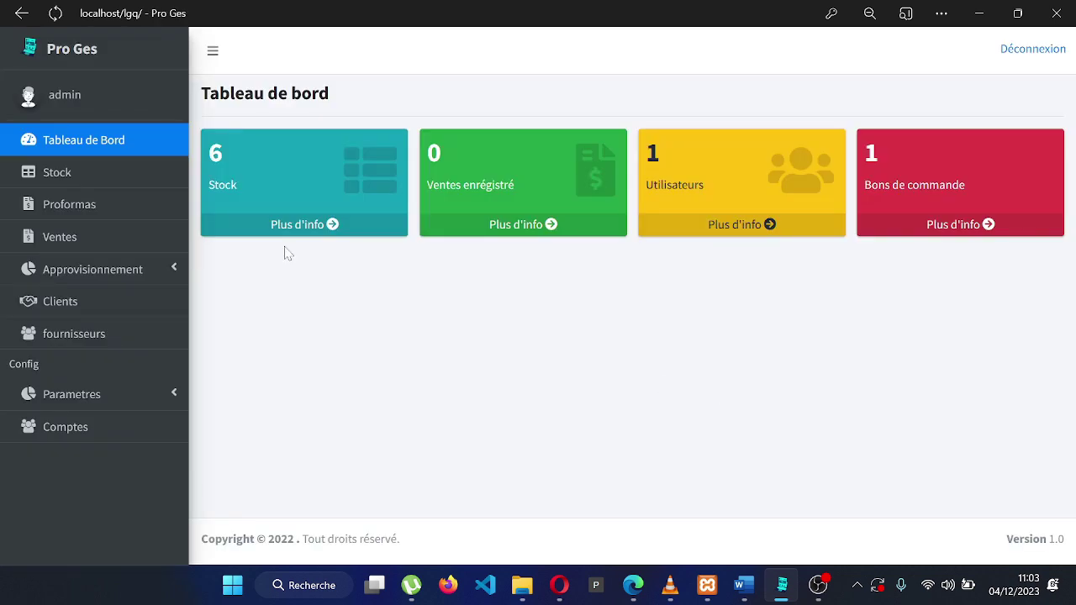
# Create the Alimentation category under Paramètres > Catégories, then go to the articles list
pyautogui.click(114, 405)
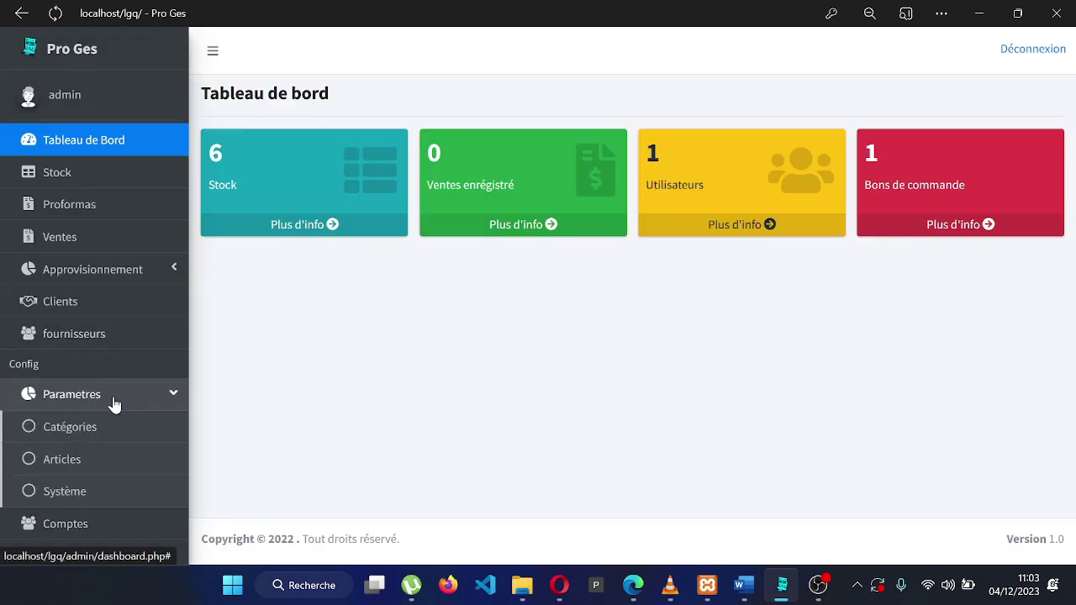
pyautogui.click(131, 428)
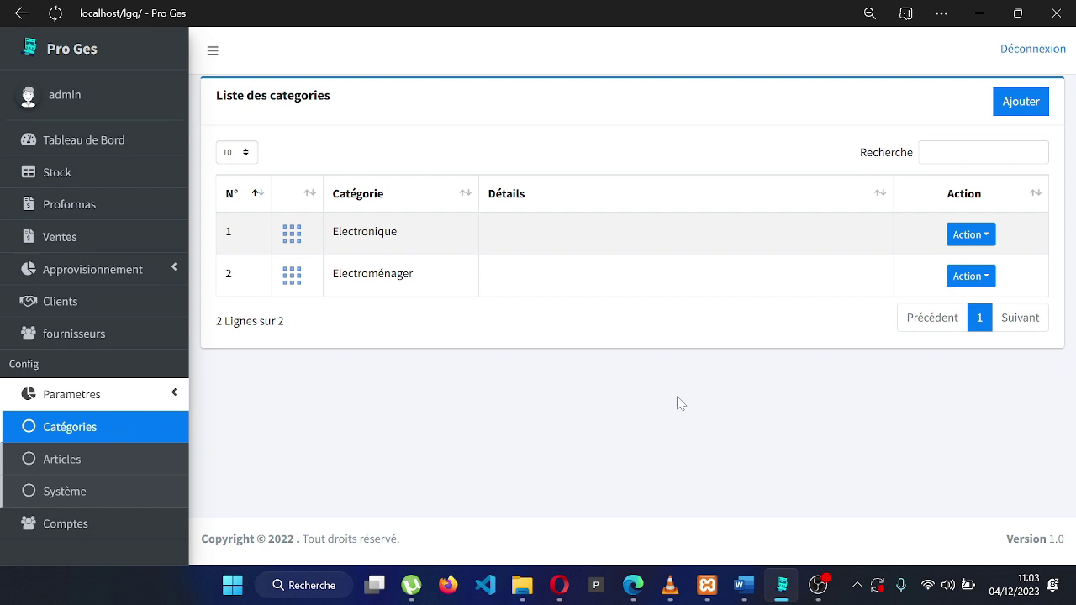
pyautogui.click(1037, 114)
pyautogui.click(618, 148)
pyautogui.write('A')
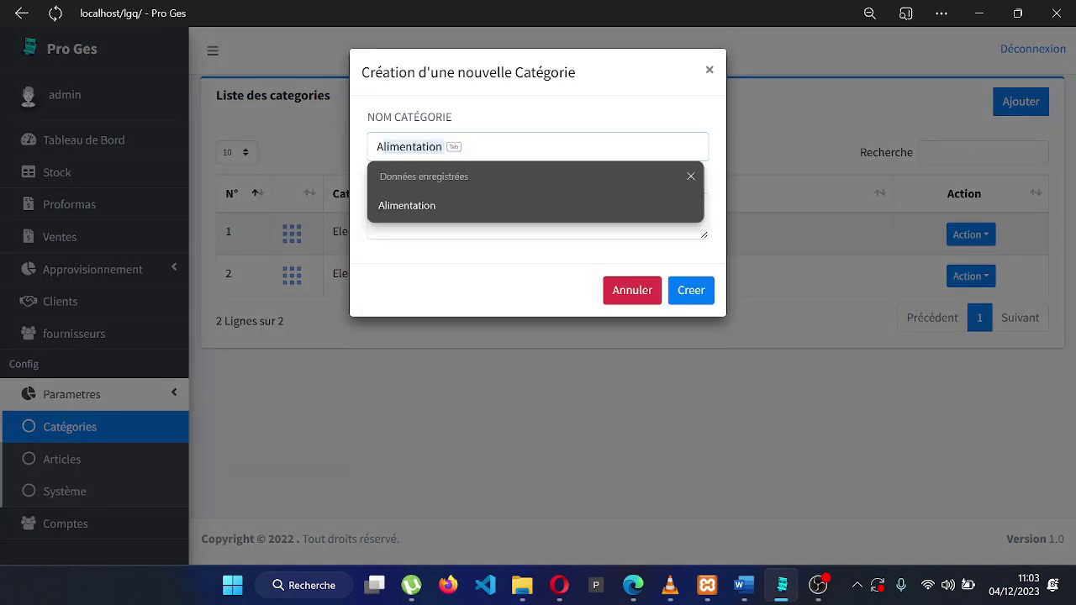
pyautogui.press('Tab')
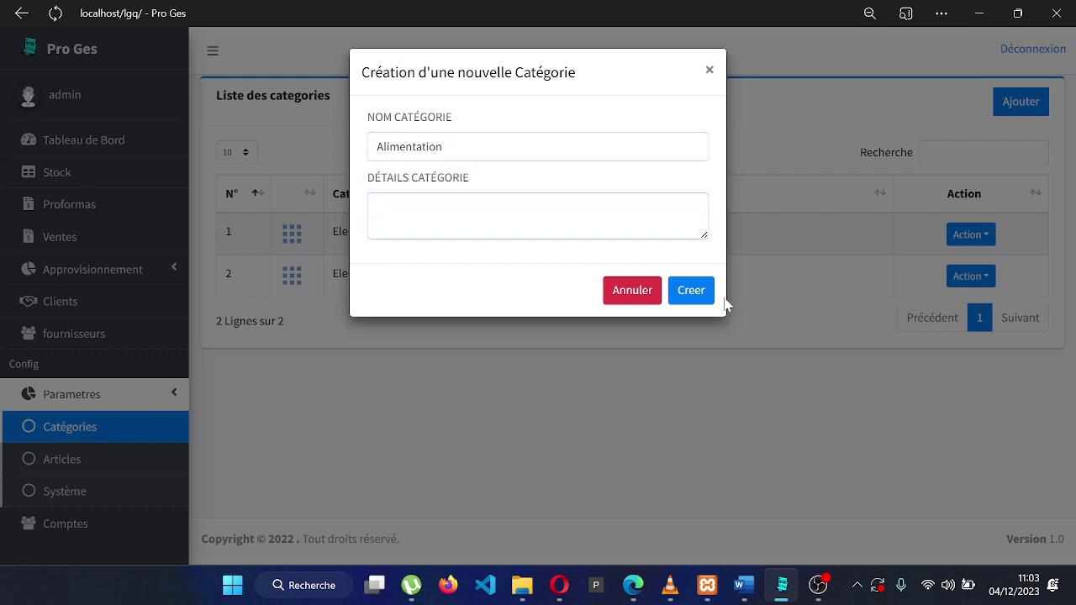
pyautogui.click(706, 295)
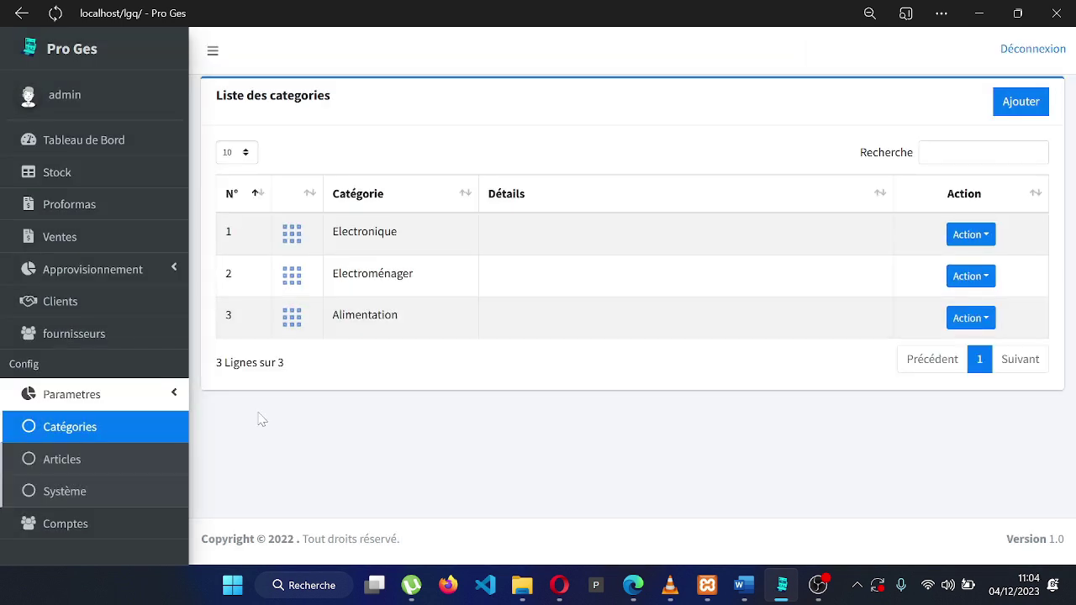
pyautogui.click(126, 471)
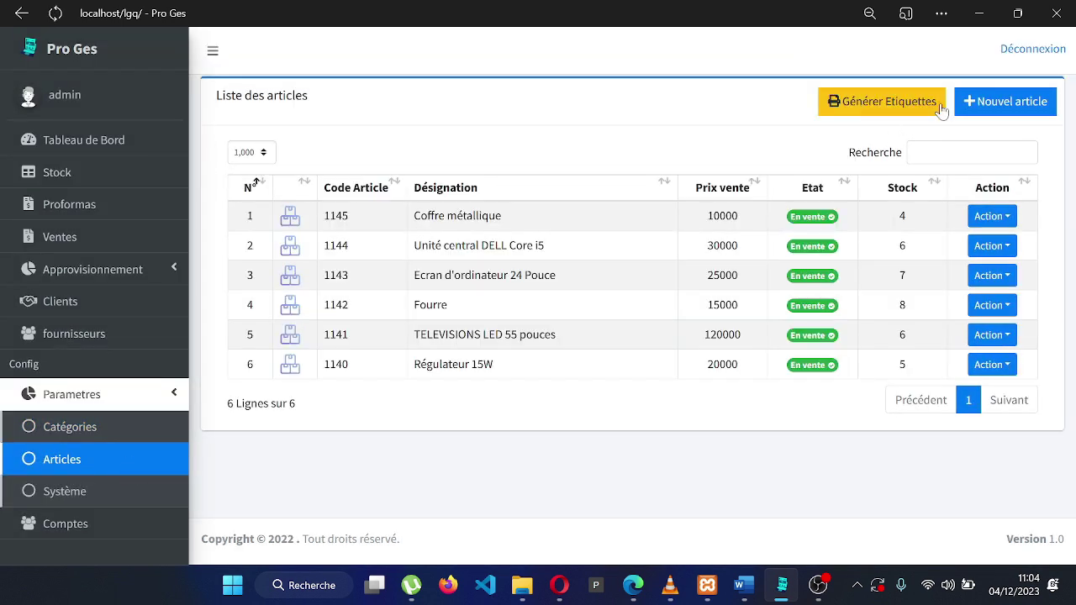
# Start a new article named Mini Congélateur in the Electronique category
pyautogui.click(1001, 102)
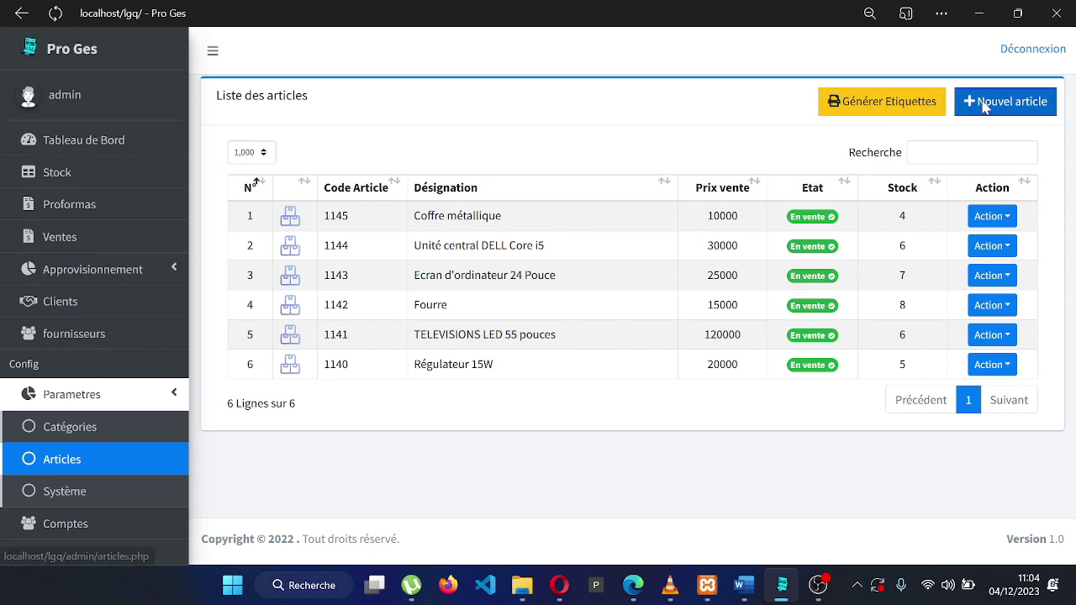
pyautogui.write('Mini Congélateur')
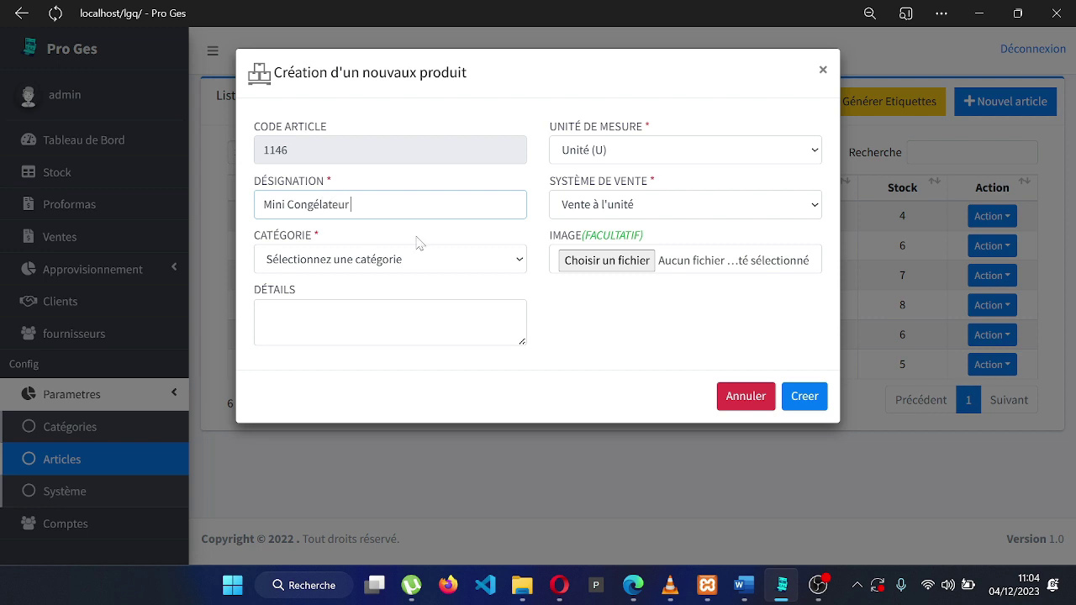
pyautogui.click(420, 260)
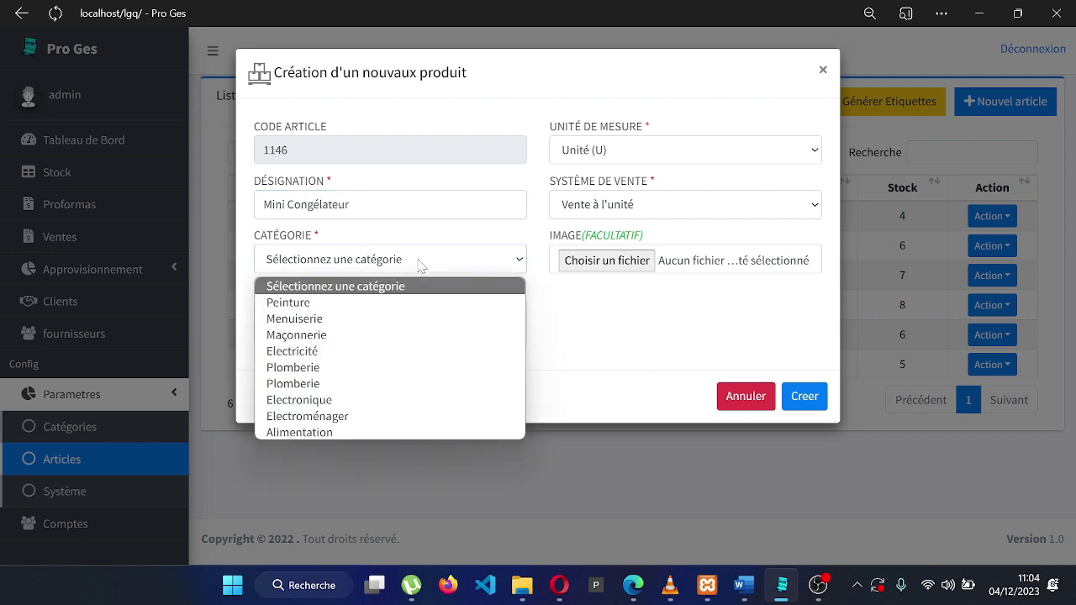
pyautogui.click(380, 404)
pyautogui.click(390, 322)
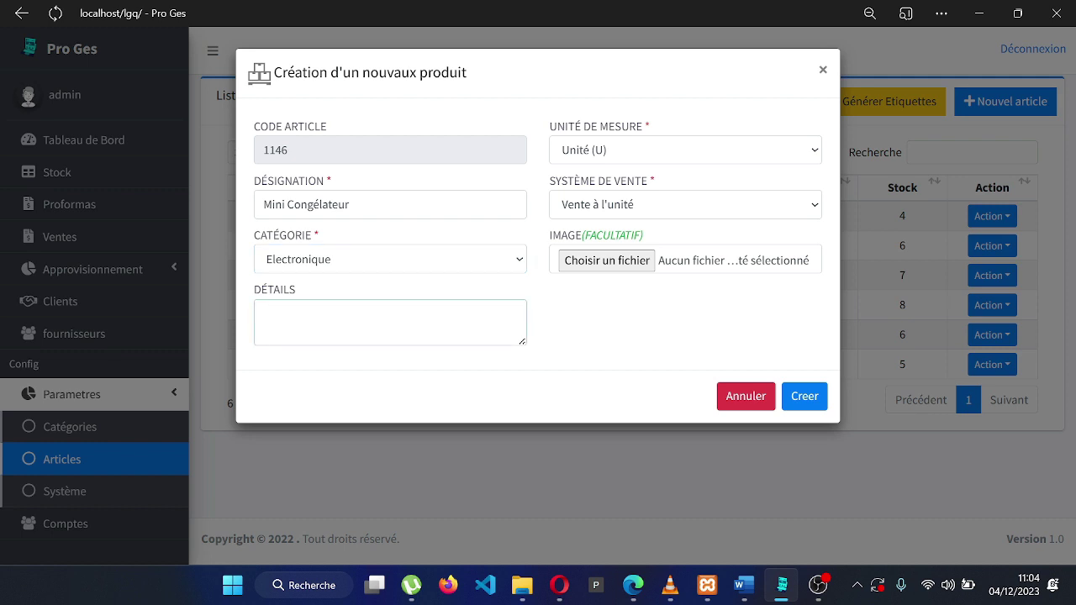
# Keep unit Unité (U) and Vente à l'unité, skip the image, and save the article
pyautogui.click(710, 158)
pyautogui.click(706, 174)
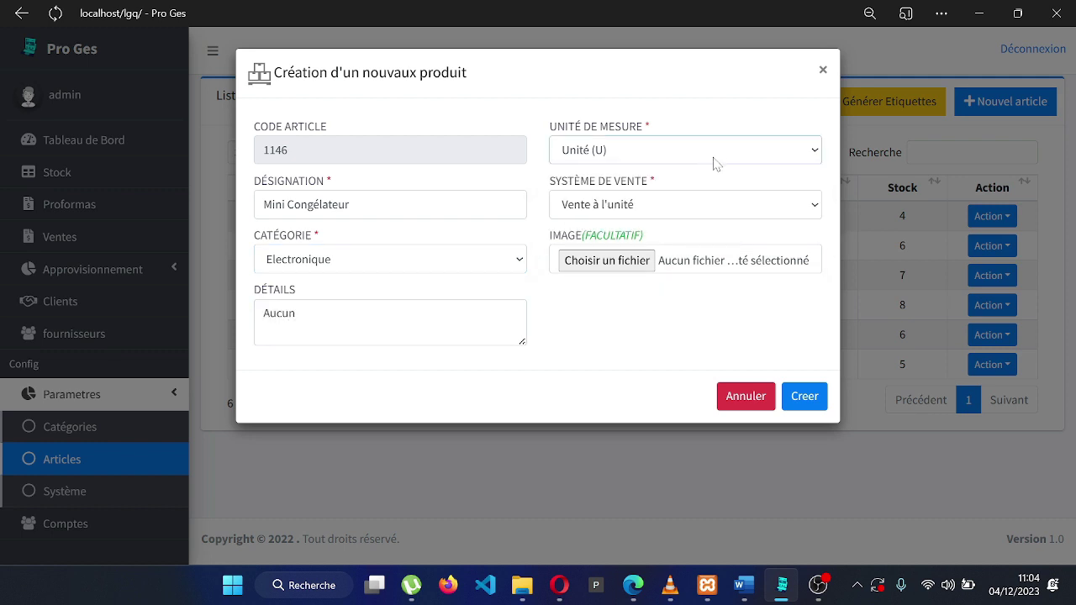
pyautogui.click(654, 207)
pyautogui.click(644, 230)
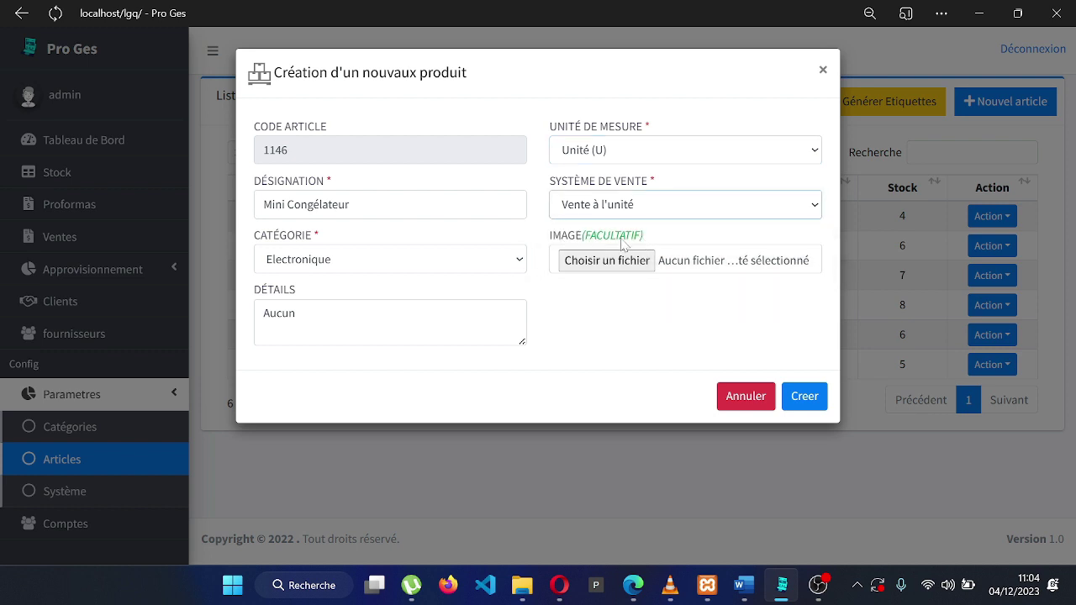
pyautogui.click(602, 261)
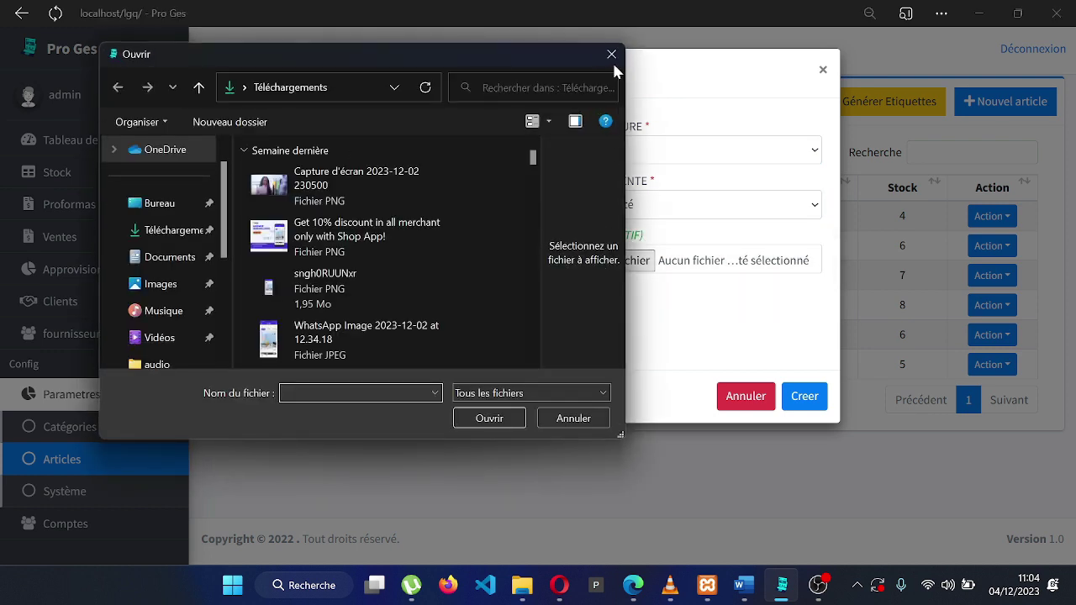
pyautogui.click(611, 56)
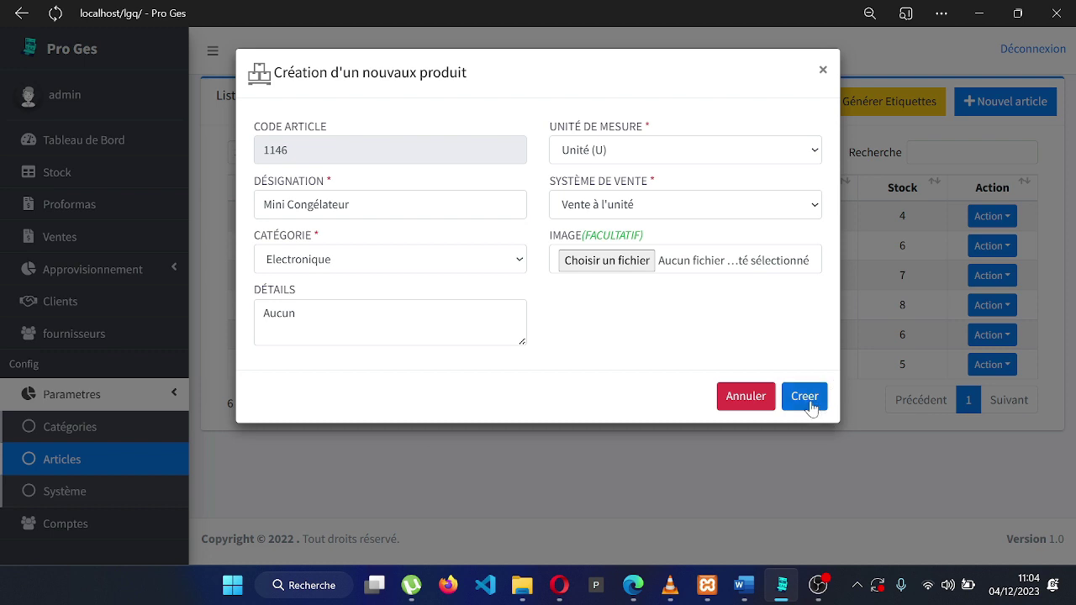
pyautogui.click(805, 396)
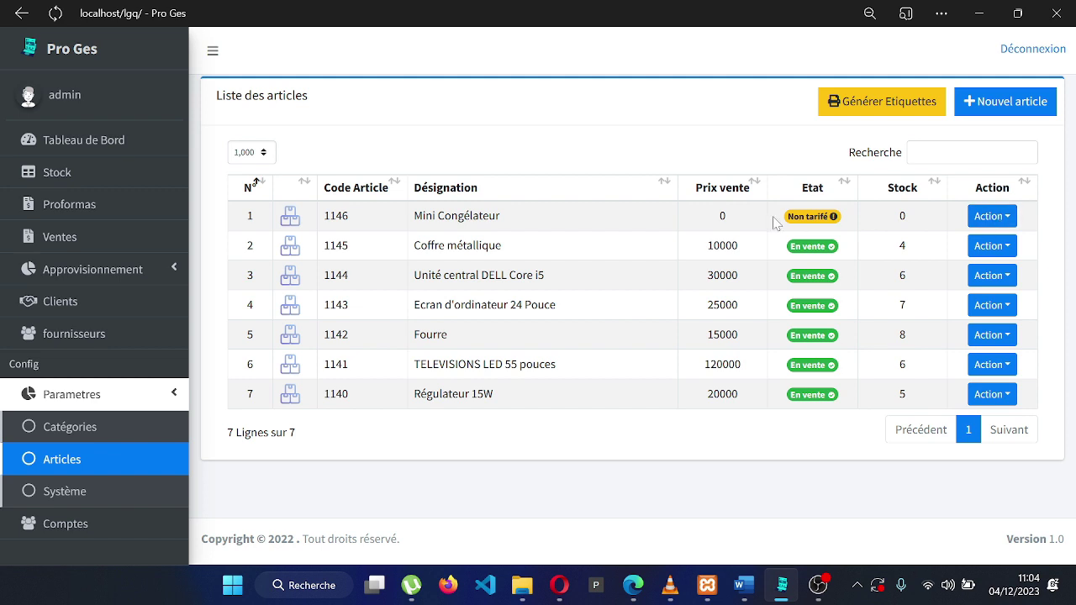
# Give Mini Congélateur a purchase price of 25000
pyautogui.click(985, 215)
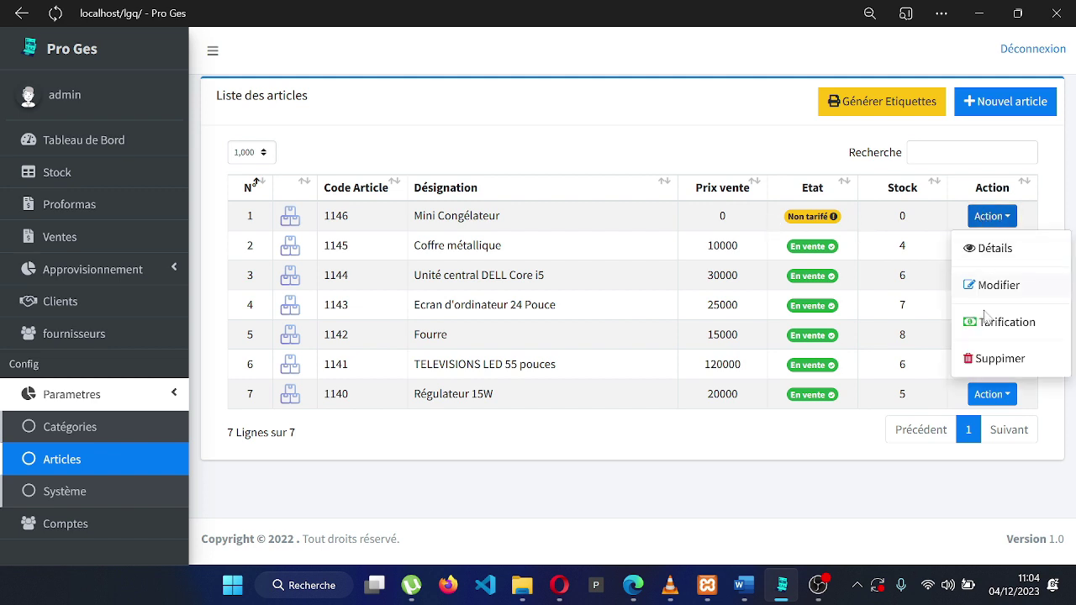
pyautogui.click(998, 323)
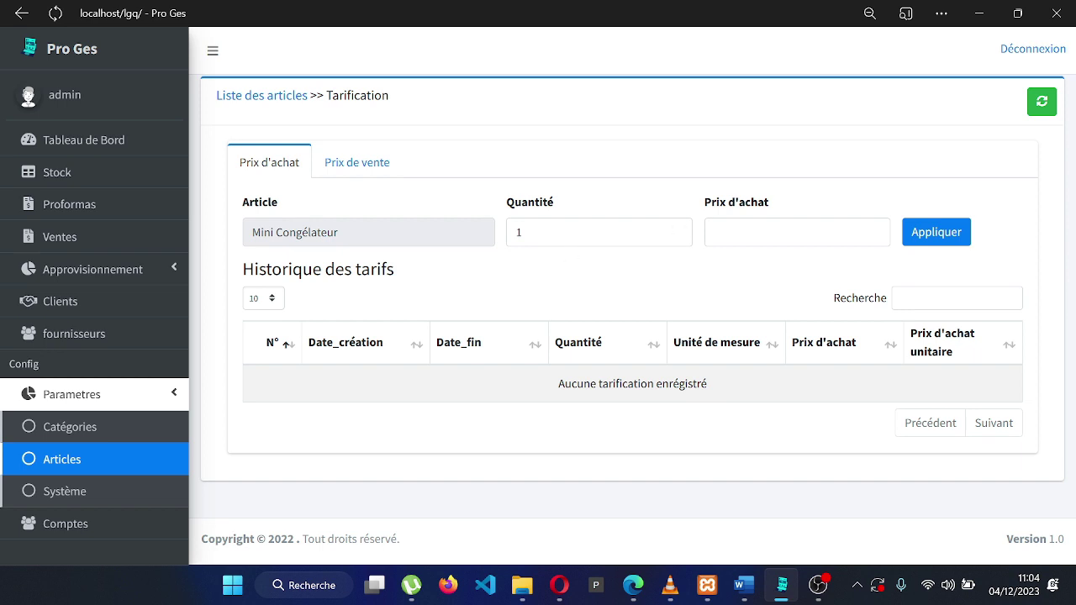
pyautogui.click(796, 232)
pyautogui.click(930, 233)
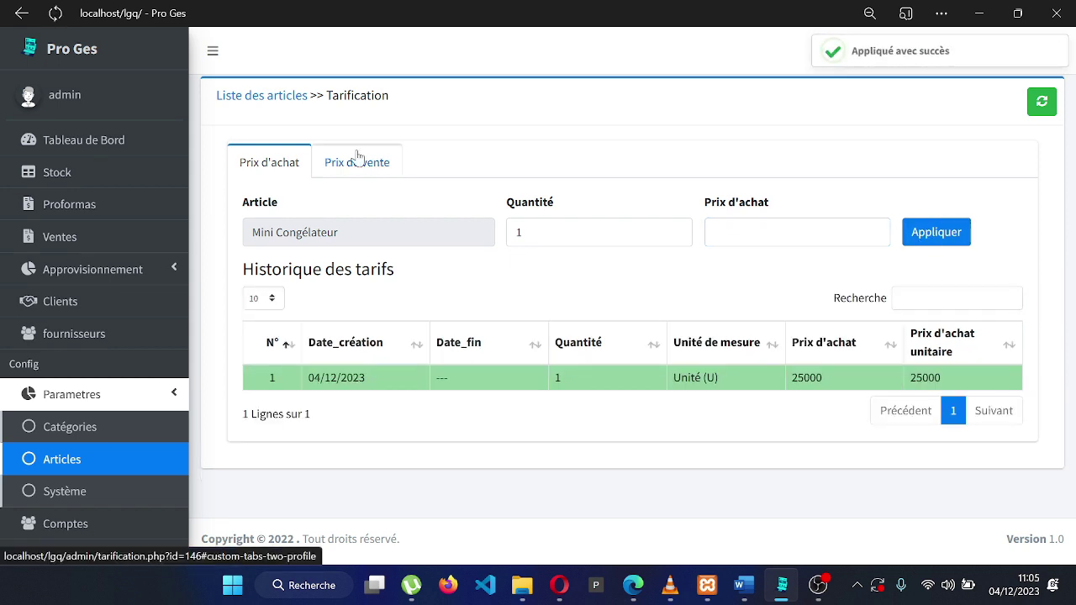
# Apply a 40000 selling price and return to the articles list
pyautogui.moveTo(355, 160); pyautogui.dragTo(361, 181)
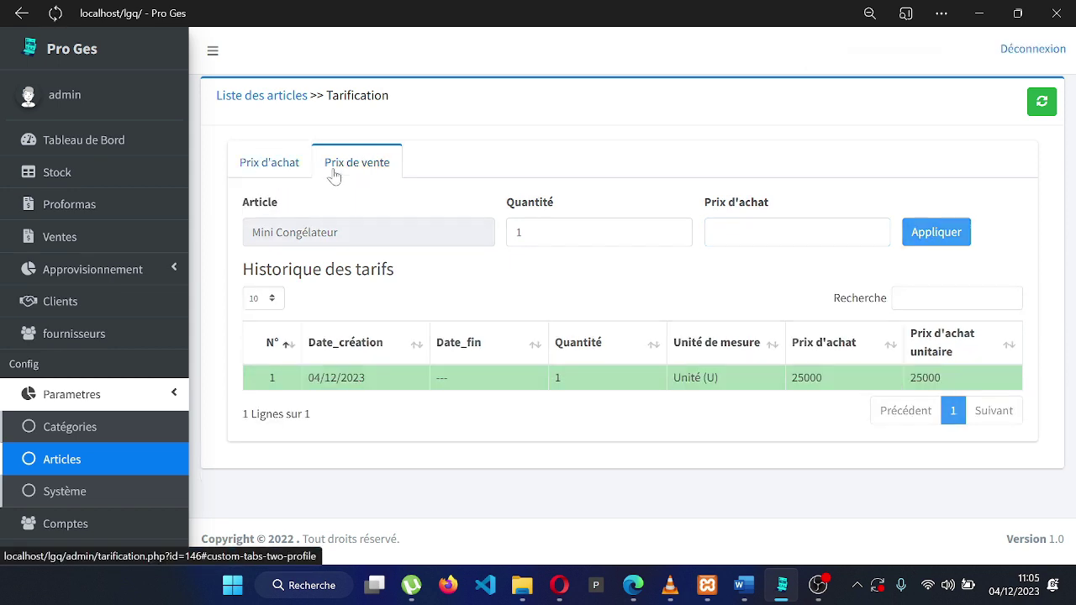
pyautogui.click(332, 172)
pyautogui.click(605, 232)
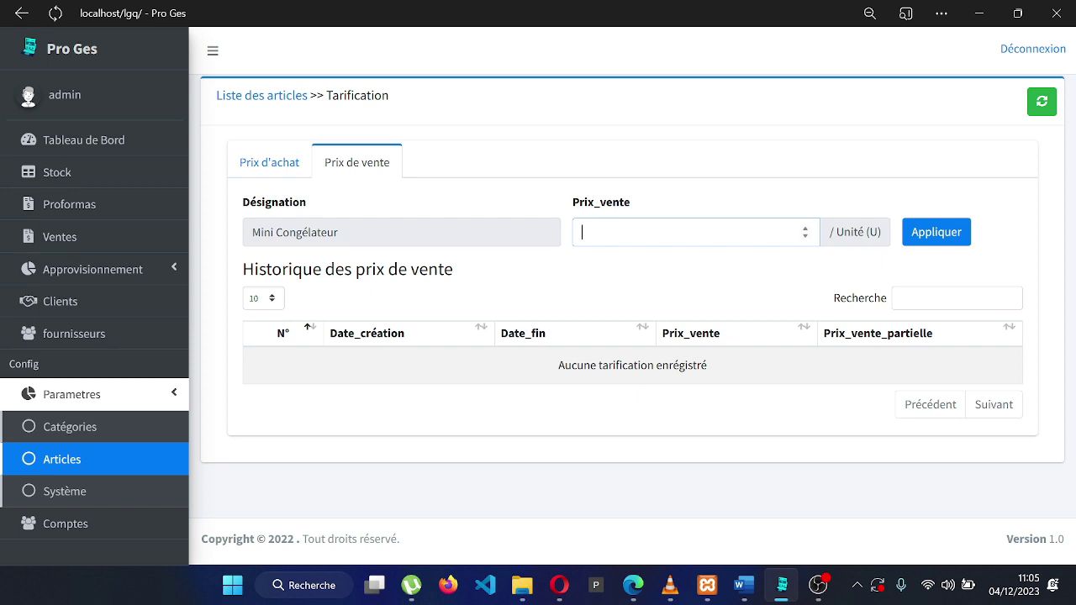
pyautogui.click(931, 235)
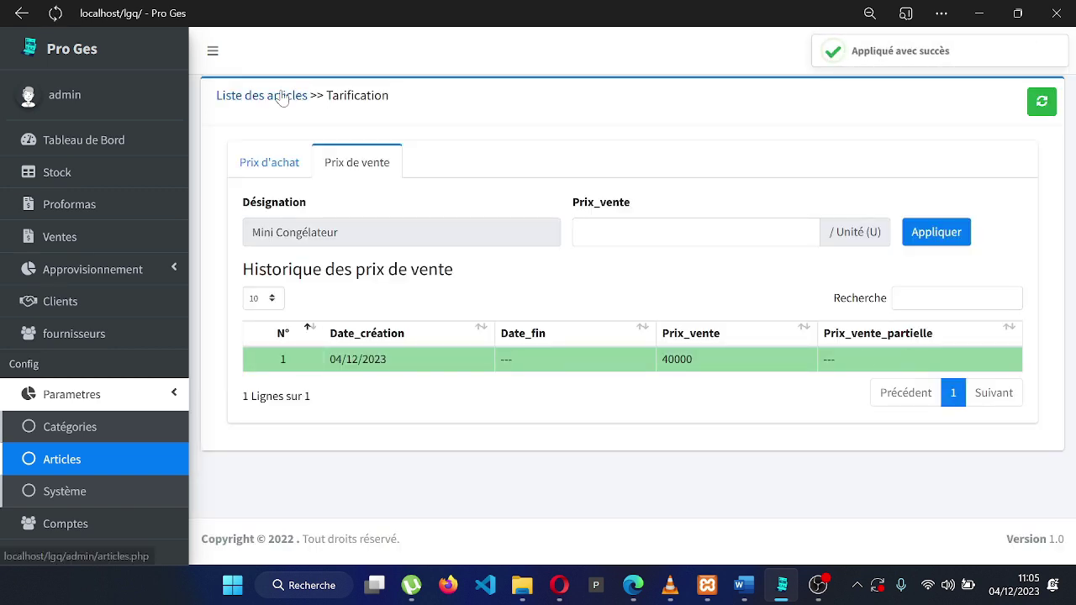
pyautogui.click(281, 96)
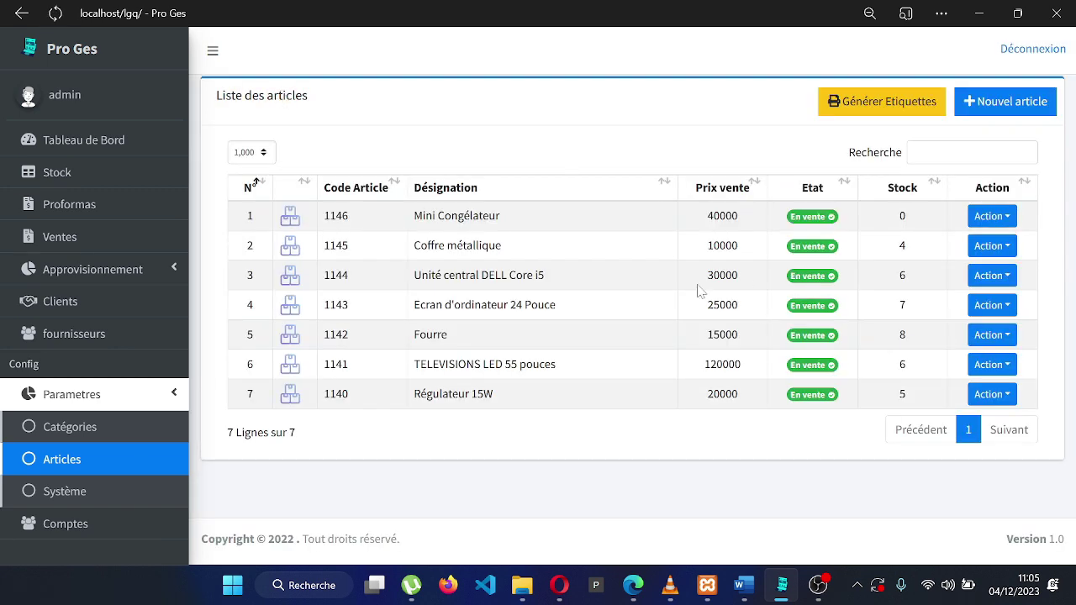
# Confirm Mini Congélateur has 0 in stock, then go to Approvisionnement > Bon de commande
pyautogui.doubleClick(900, 216)
pyautogui.click(949, 282)
pyautogui.click(35, 176)
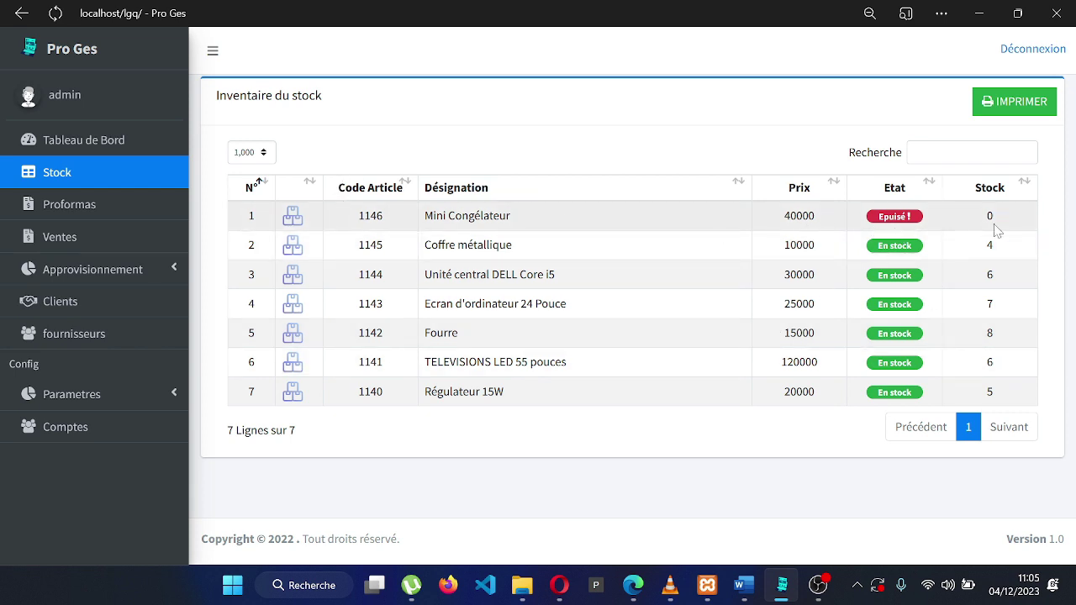
pyautogui.click(162, 269)
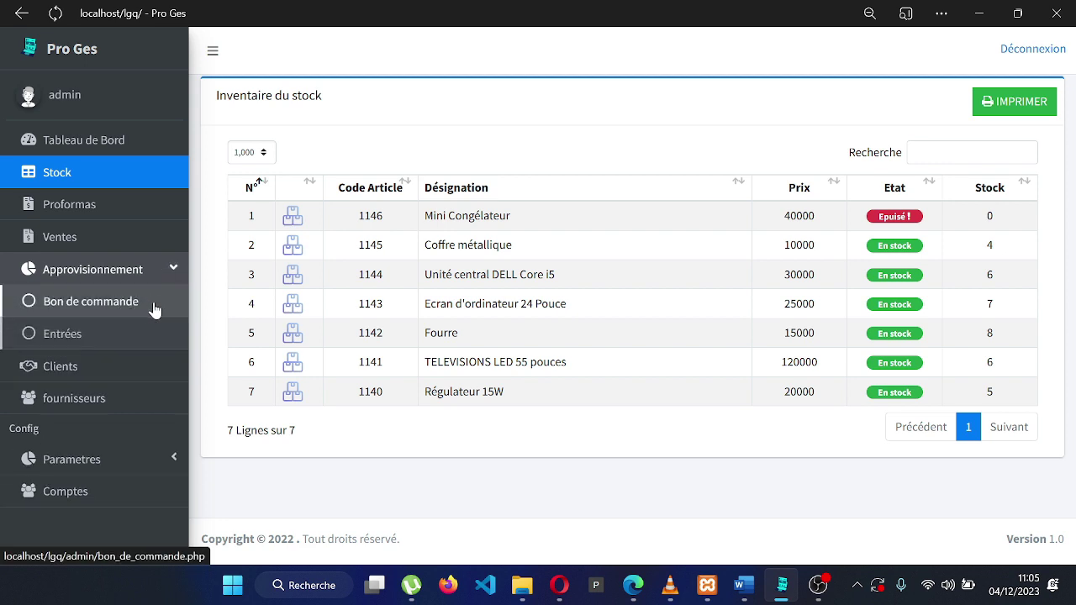
pyautogui.click(149, 308)
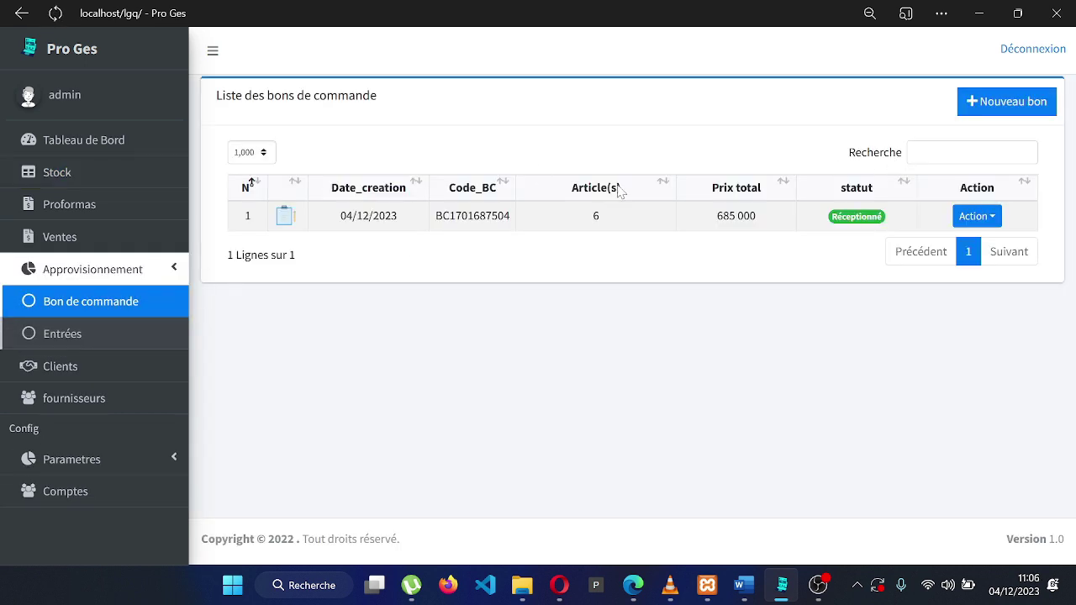
# Start a new purchase order with 5 Mini Congélateur and 5 Régulateur 15W
pyautogui.click(1006, 102)
pyautogui.click(415, 242)
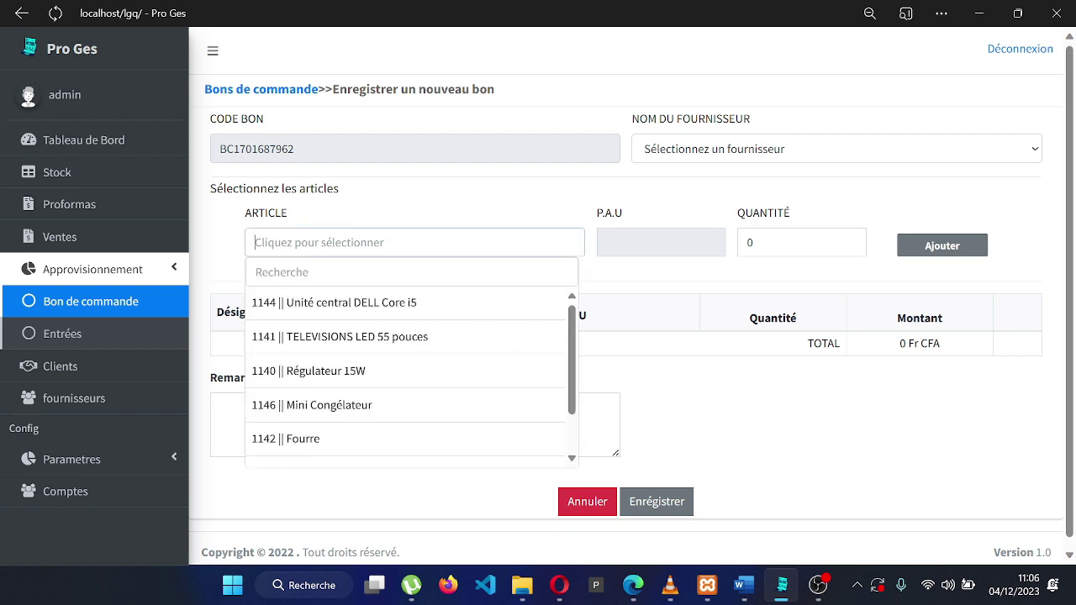
pyautogui.write('MINI')
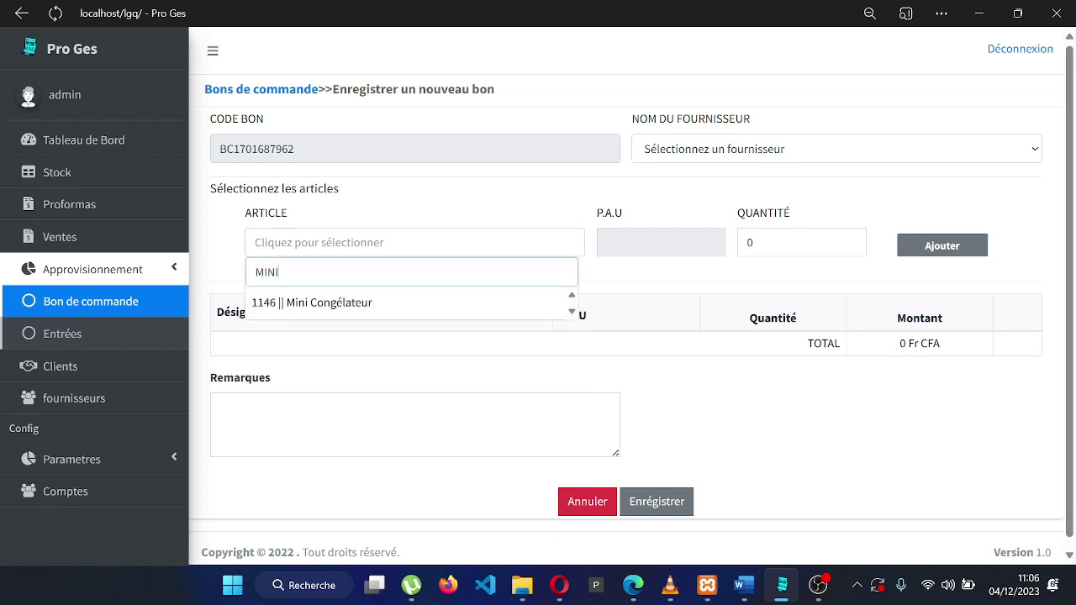
pyautogui.click(409, 307)
pyautogui.click(751, 242)
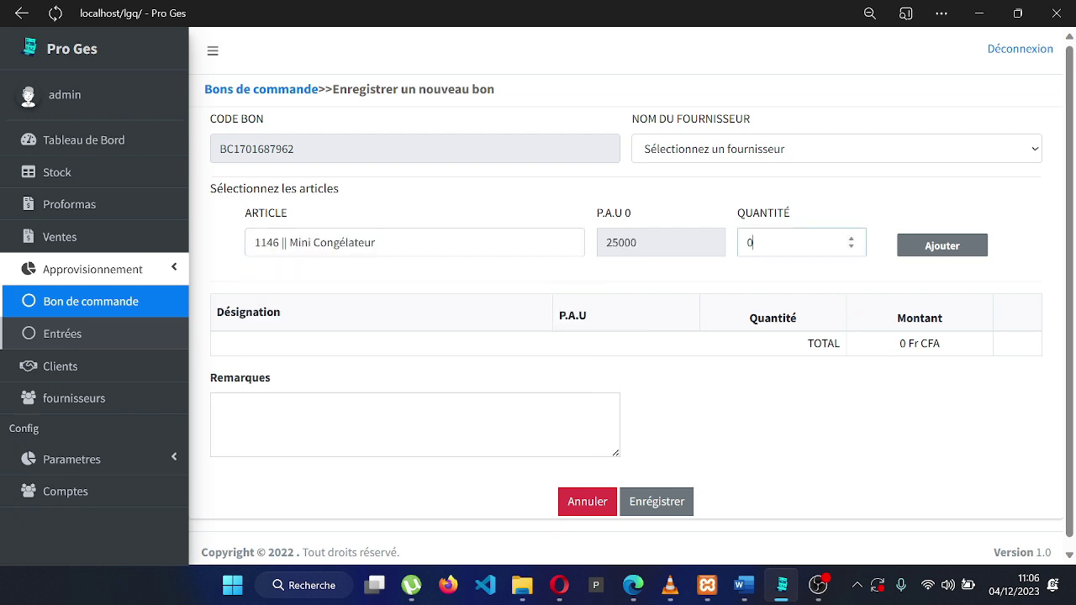
pyautogui.write('5')
pyautogui.click(904, 249)
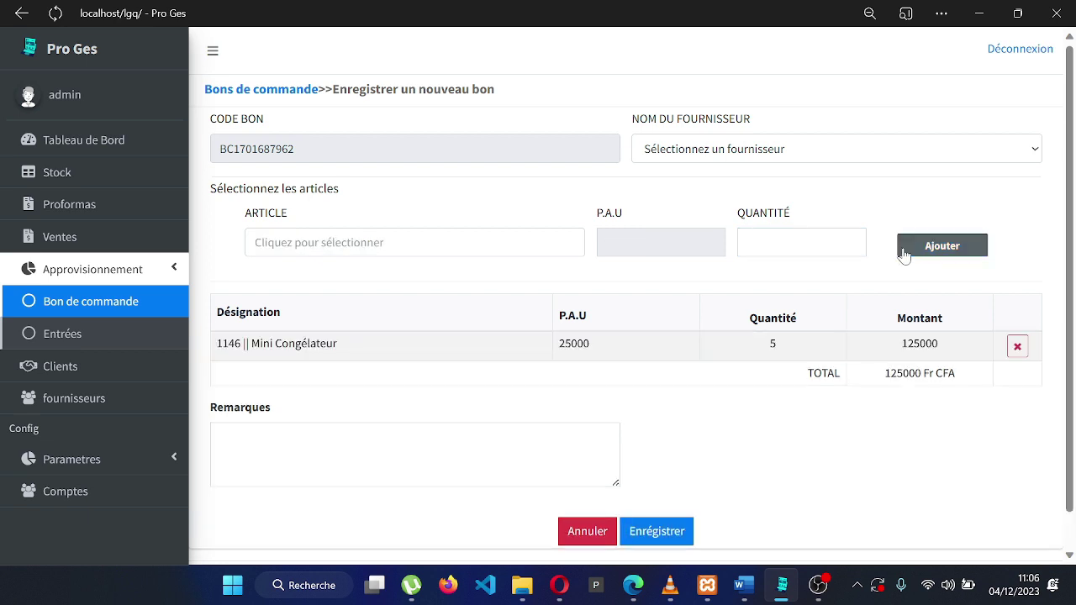
pyautogui.click(452, 370)
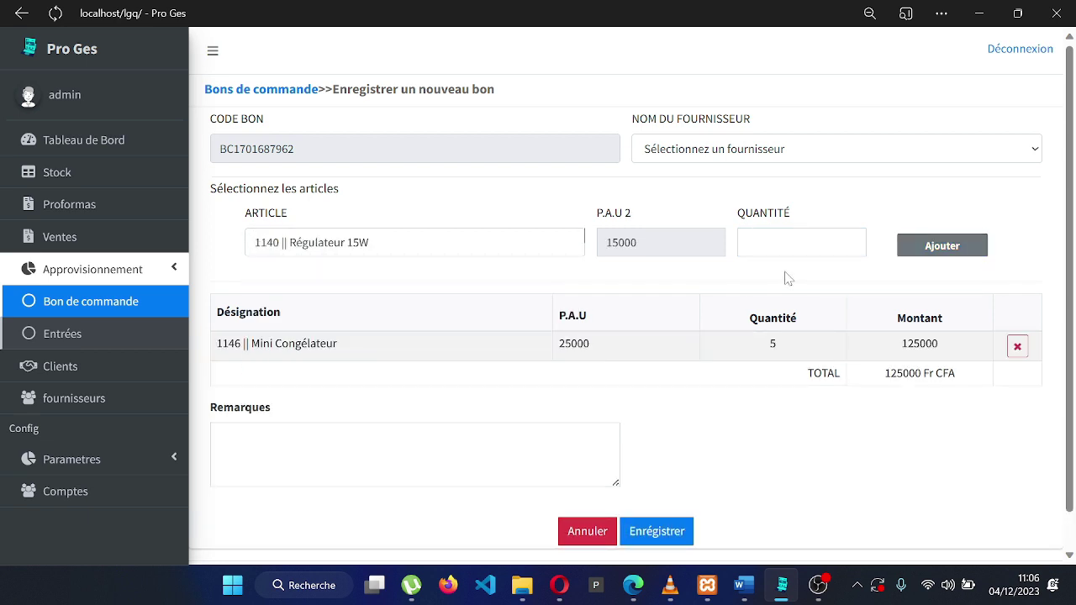
pyautogui.click(794, 242)
pyautogui.write('5')
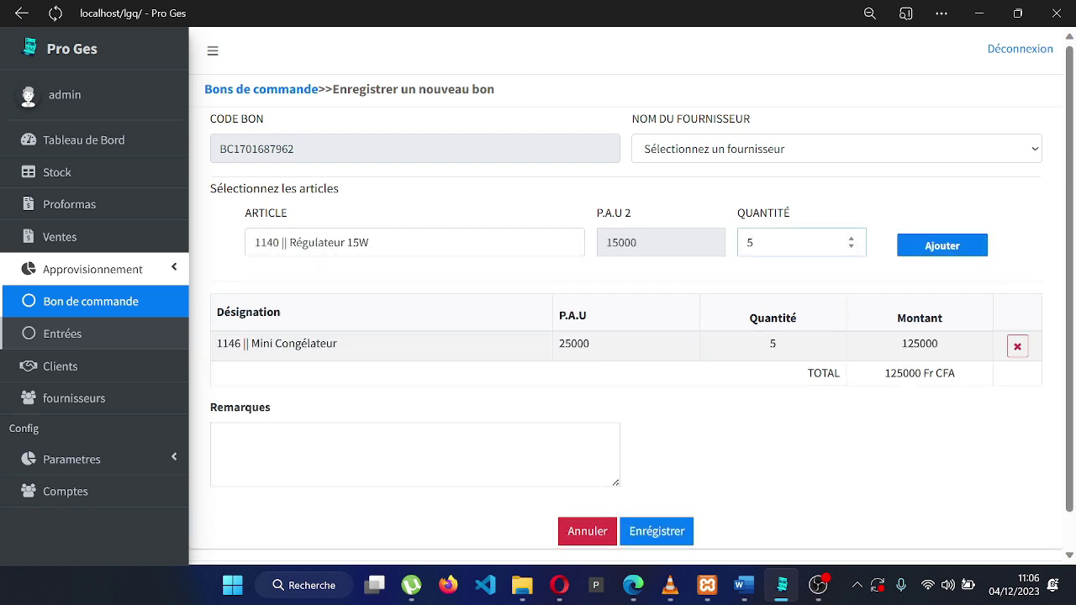
pyautogui.click(931, 250)
# Add and then remove a Coffre métallique line, and save the order
pyautogui.click(412, 242)
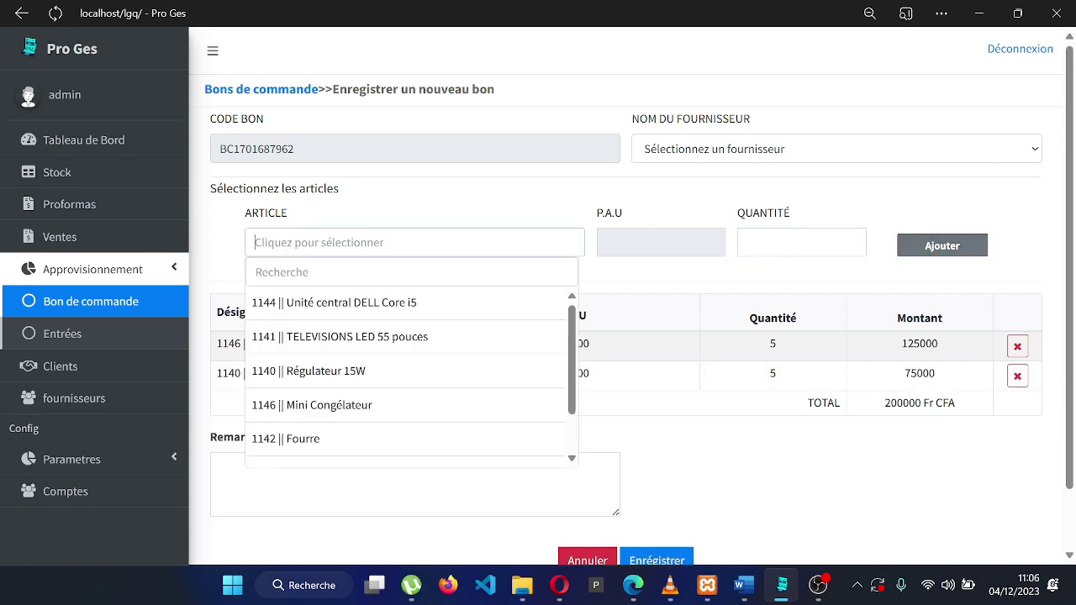
pyautogui.scroll(-2, 442, 423)
pyautogui.click(433, 447)
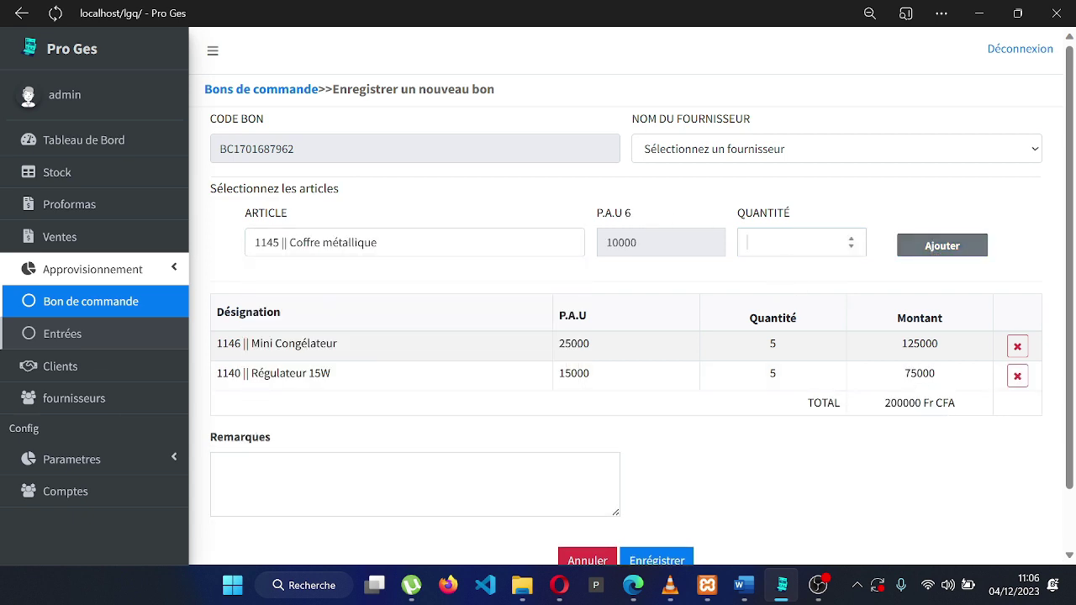
pyautogui.write('5')
pyautogui.click(907, 256)
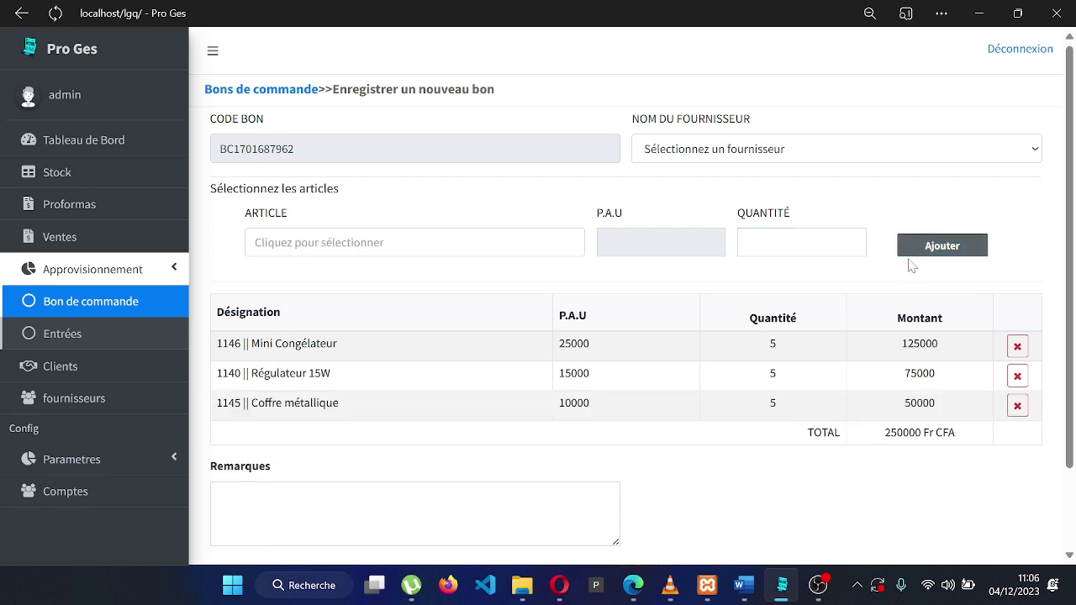
pyautogui.scroll(-2, 841, 328)
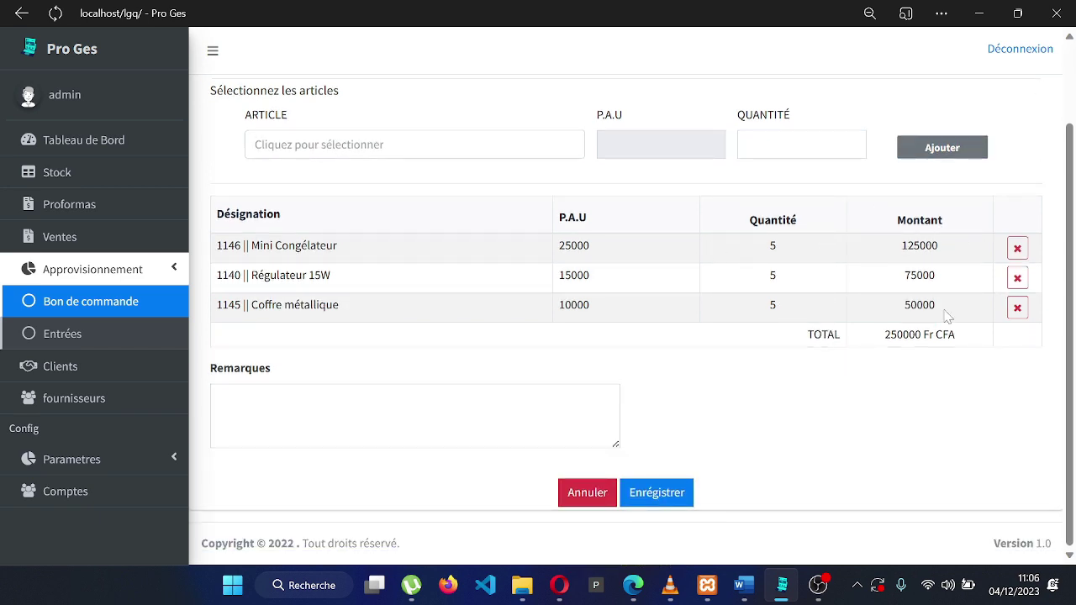
pyautogui.click(1017, 307)
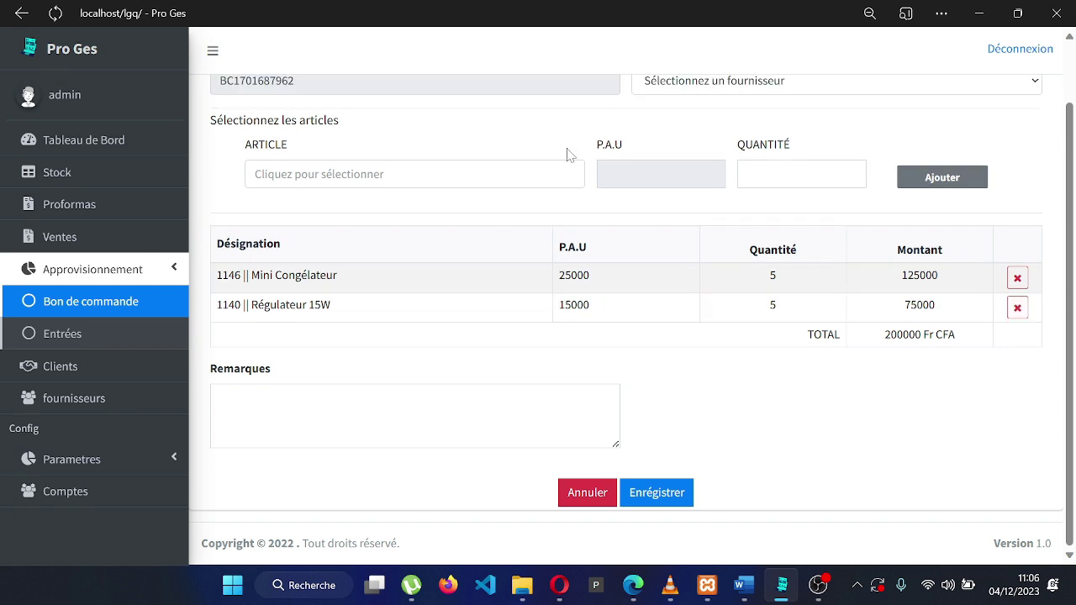
pyautogui.click(675, 494)
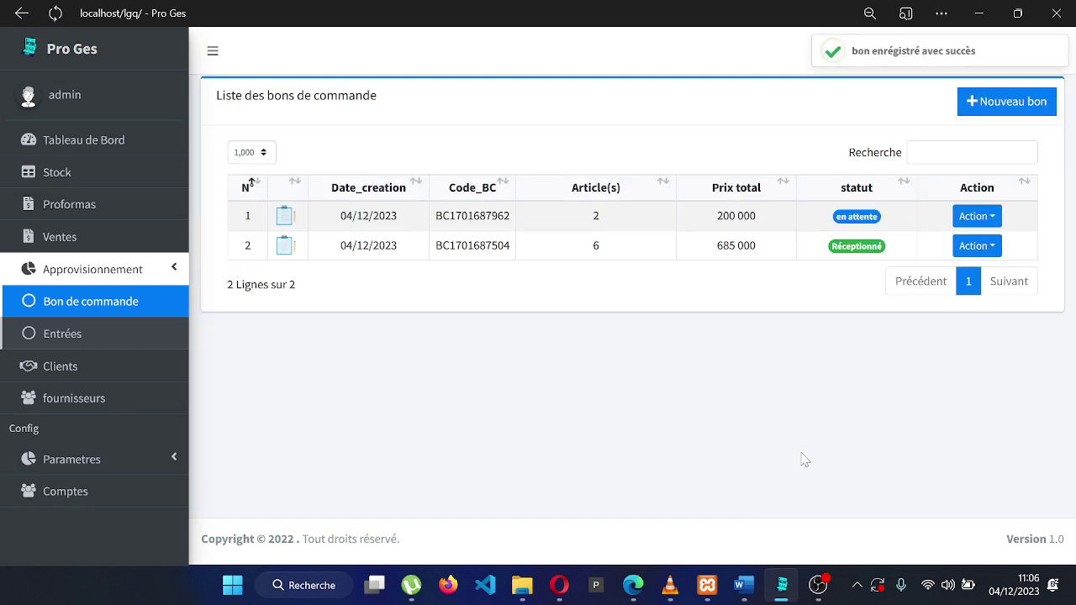
# Receive the 200 000 purchase order from its details page and validate the receipt
pyautogui.click(963, 217)
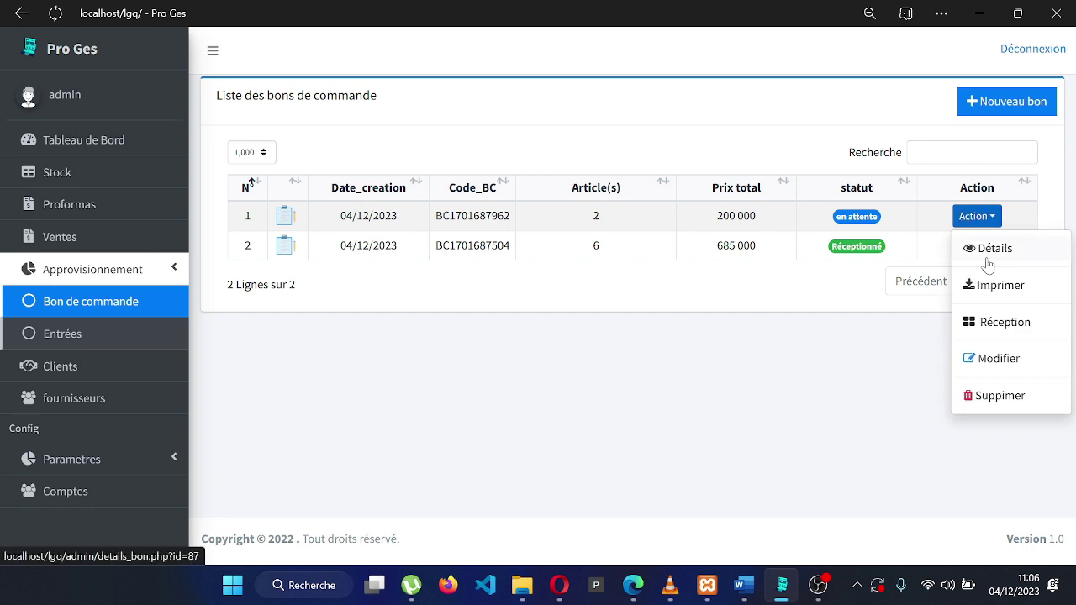
pyautogui.click(988, 253)
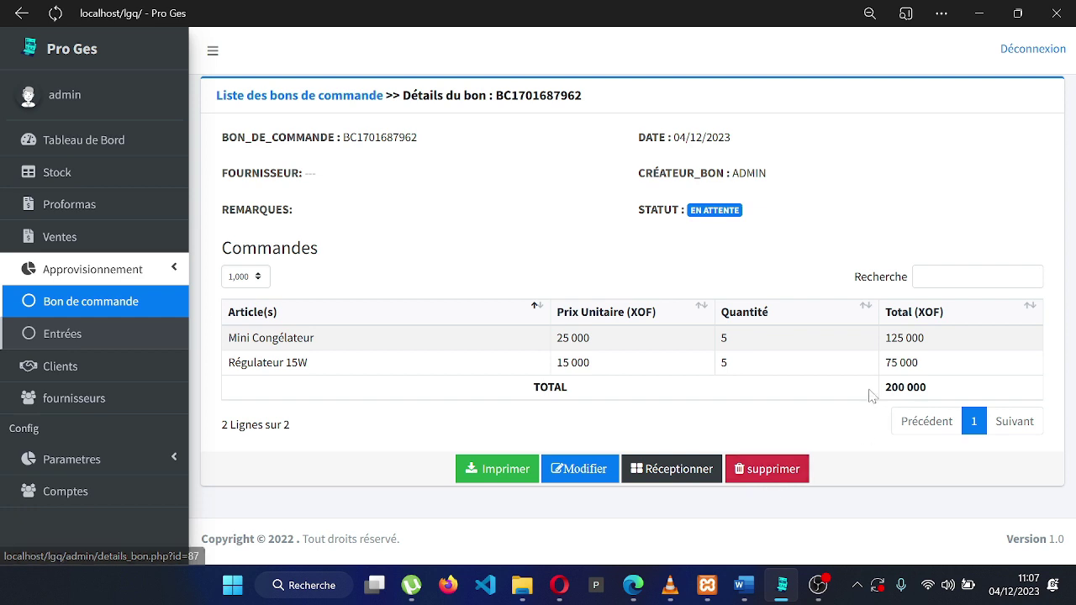
pyautogui.click(654, 467)
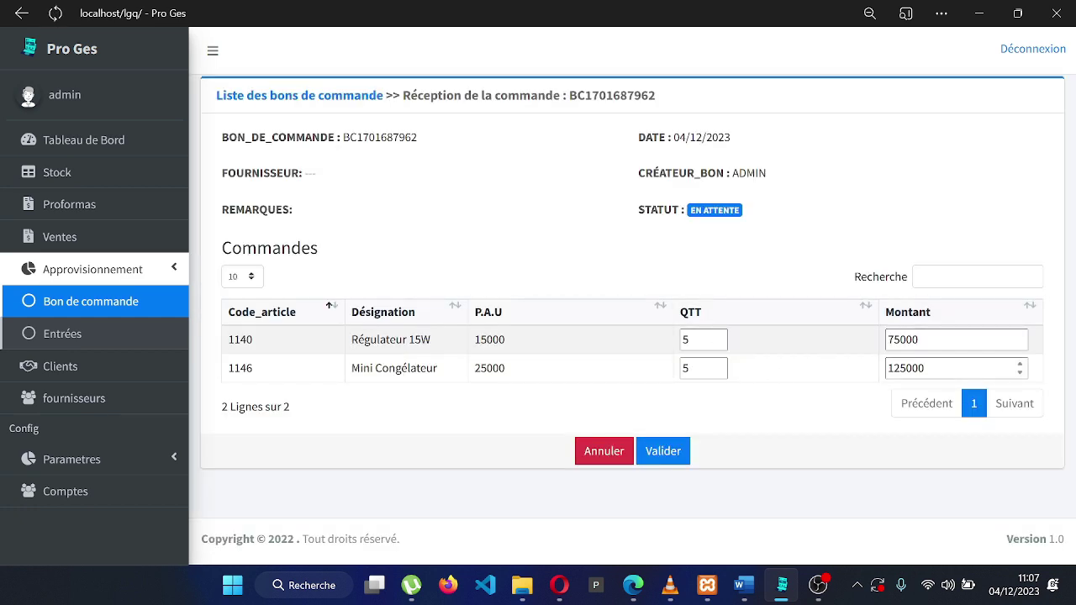
pyautogui.click(664, 450)
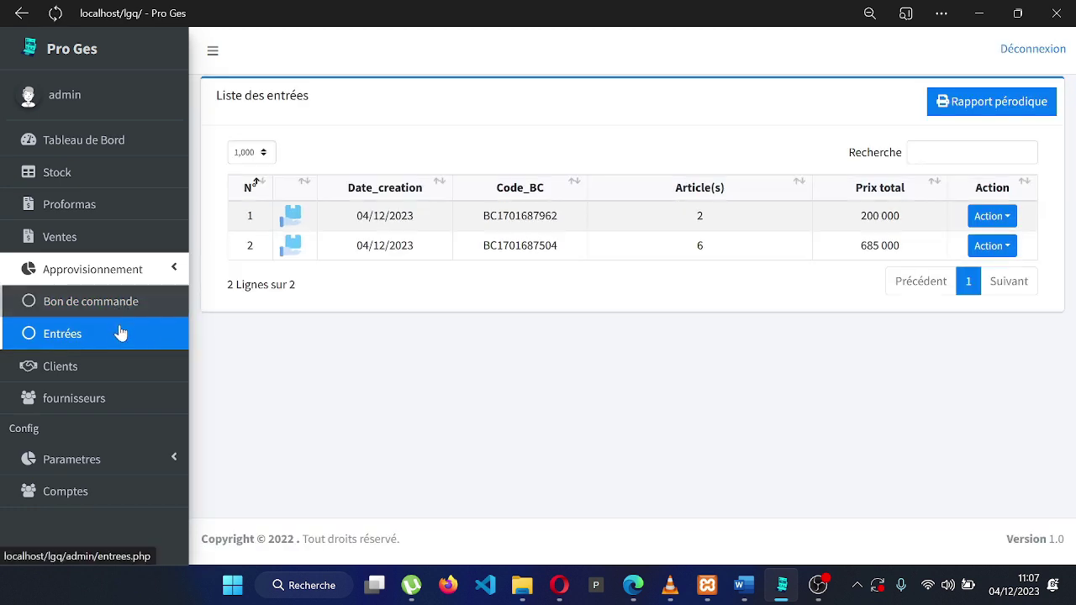
# Check Mini Congélateur now has 5 in stock, then go to the sales list
pyautogui.click(137, 183)
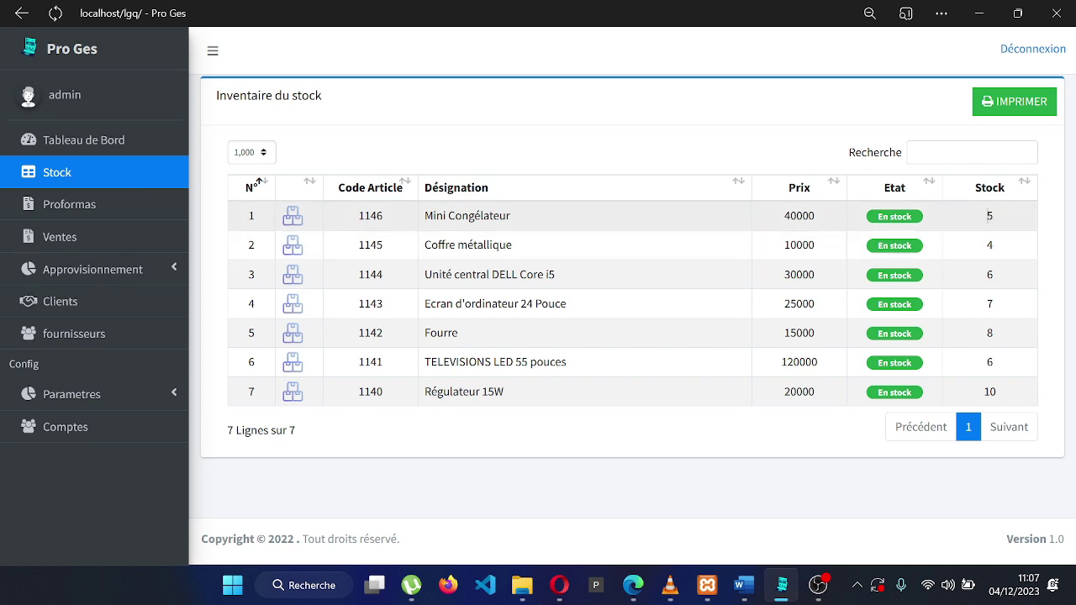
pyautogui.doubleClick(995, 217)
pyautogui.click(90, 240)
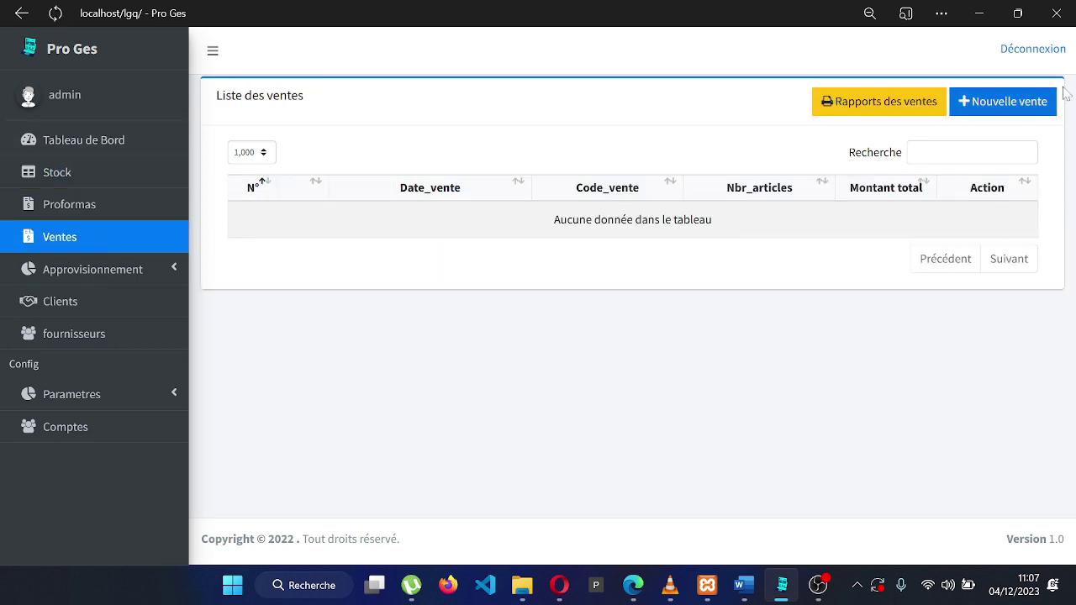
# Start a sale for a new client, entering their name, and add one Régulateur 15W
pyautogui.click(1025, 109)
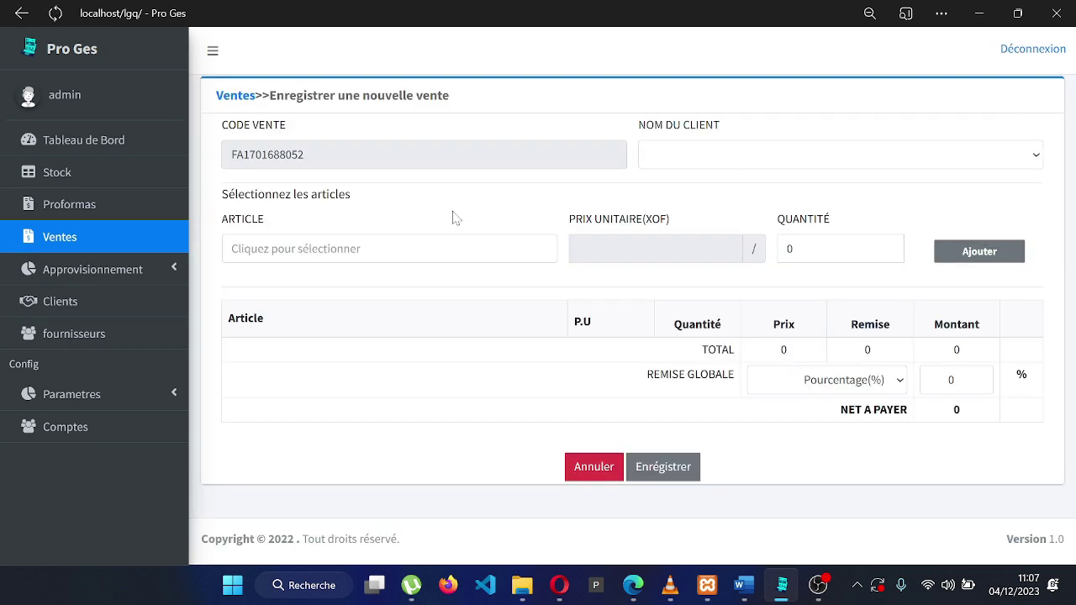
pyautogui.click(683, 151)
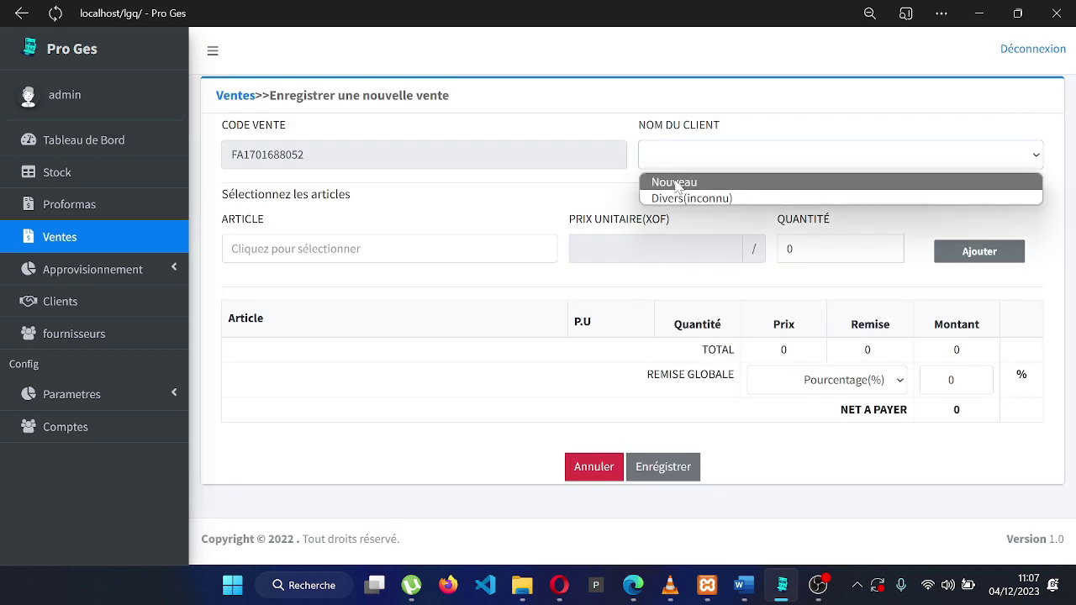
pyautogui.click(681, 179)
pyautogui.click(681, 193)
pyautogui.write('SERGE')
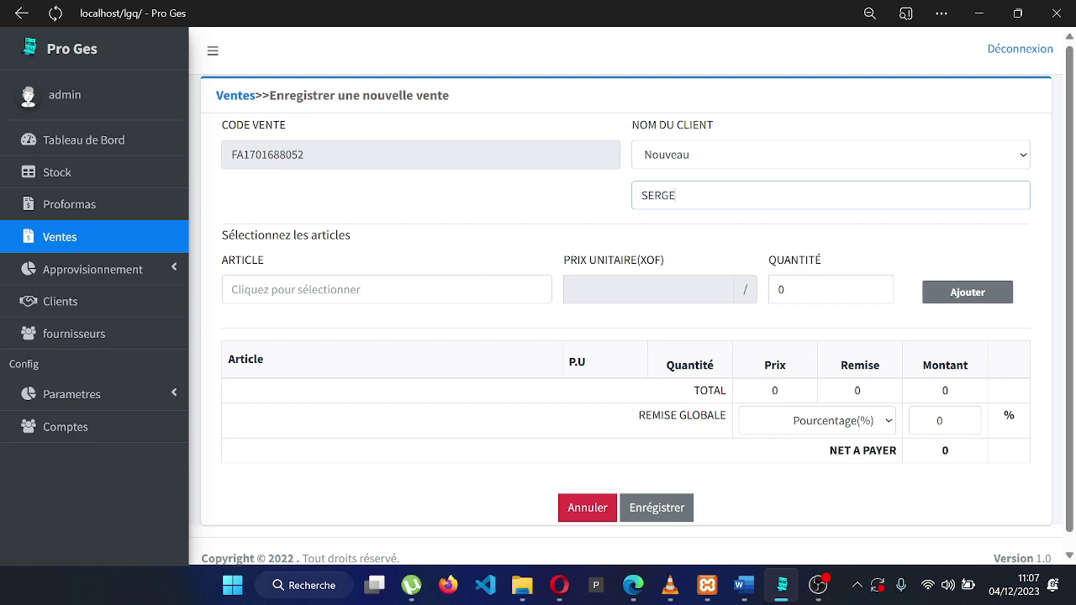
pyautogui.press('Tab')
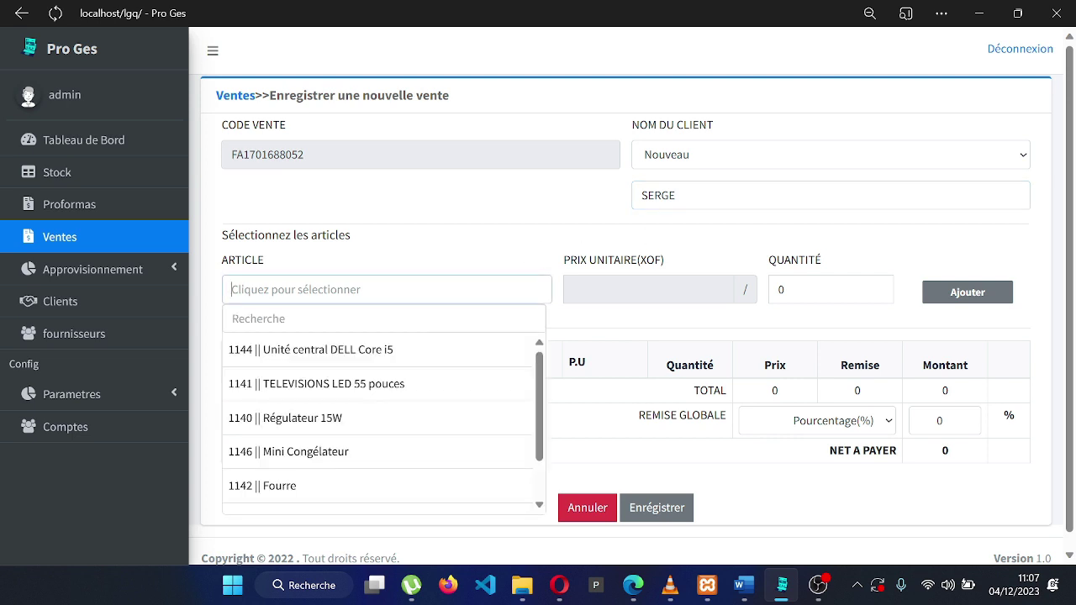
pyautogui.click(421, 417)
pyautogui.press('Tab')
pyautogui.write('1')
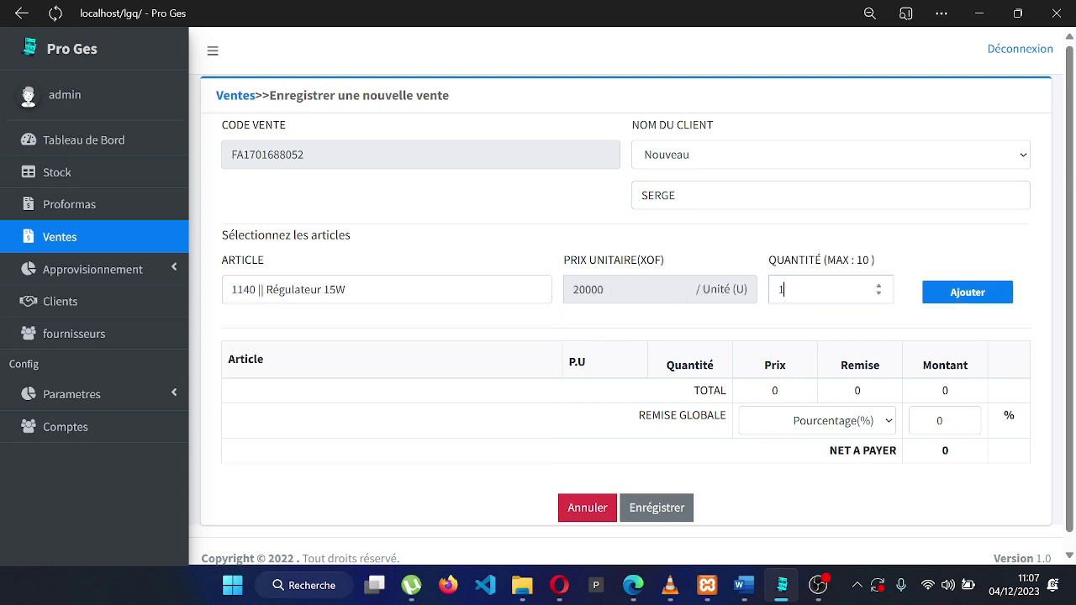
pyautogui.click(931, 298)
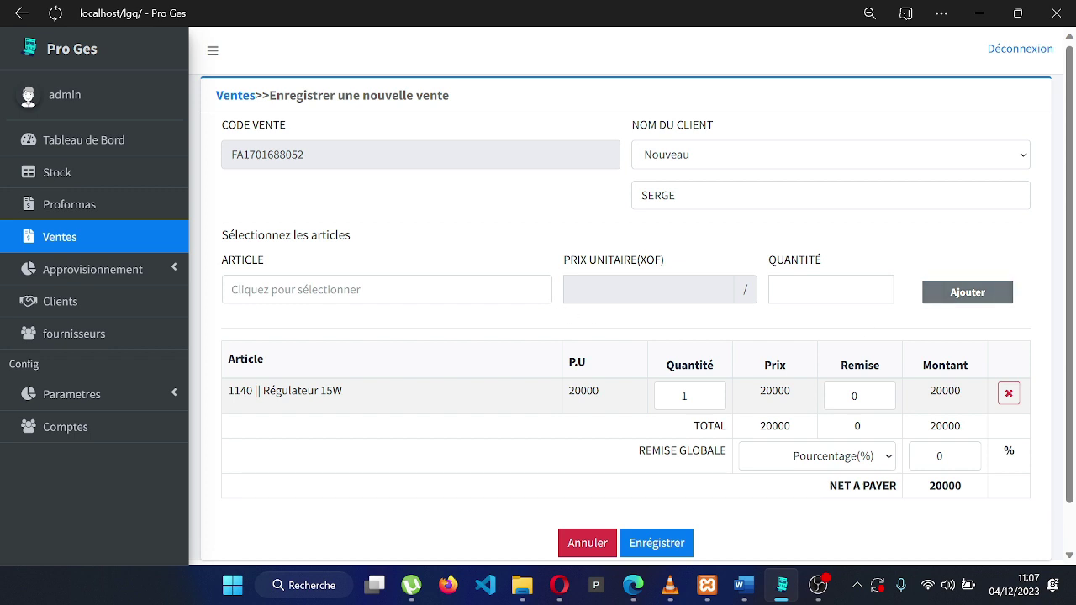
# Add two Coffre métallique and one Unité central DELL Core i5 to the sale
pyautogui.click(387, 289)
pyautogui.scroll(-1, 450, 390)
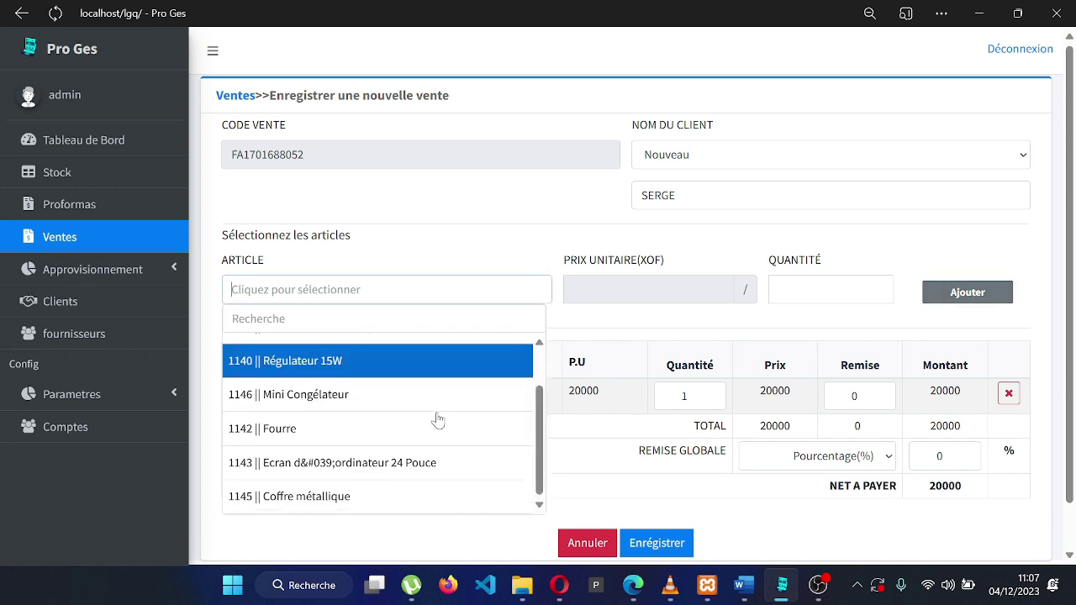
pyautogui.click(392, 500)
pyautogui.click(782, 289)
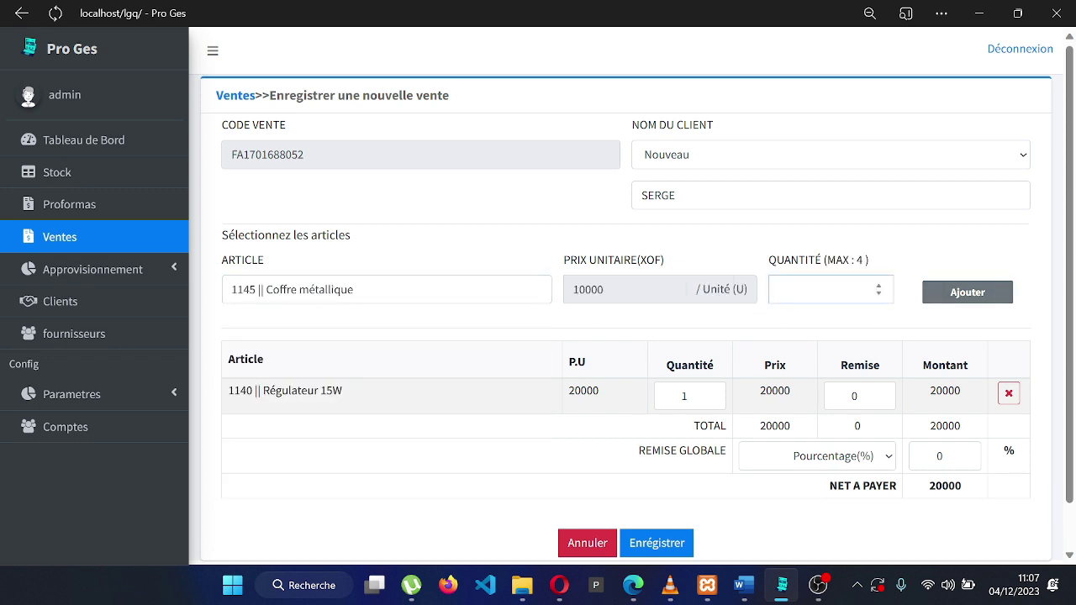
pyautogui.write('3')
pyautogui.press('BackSpace')
pyautogui.write('2')
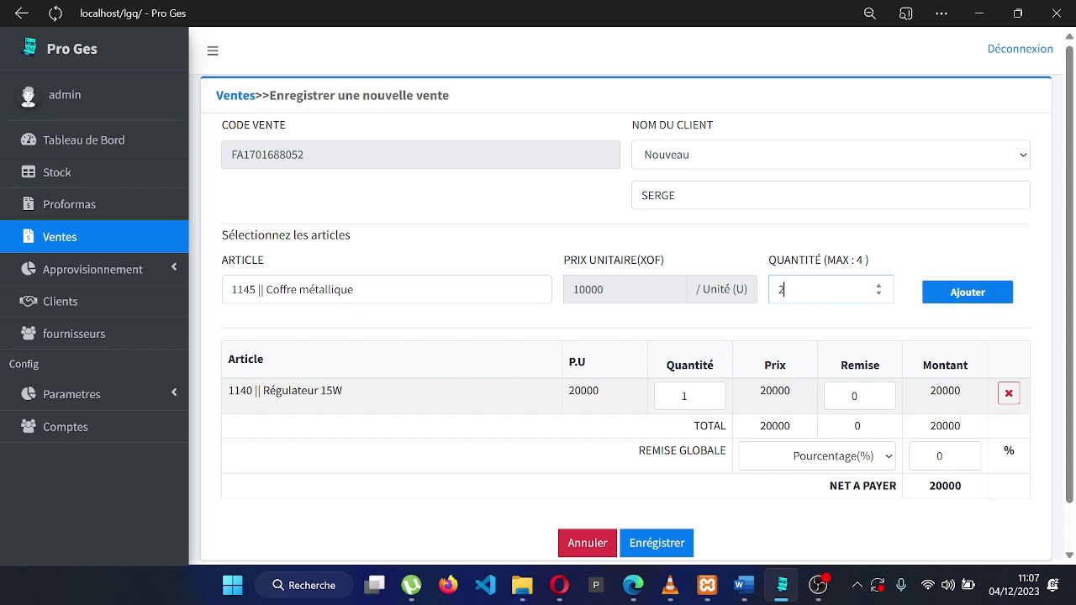
pyautogui.click(939, 299)
pyautogui.click(232, 289)
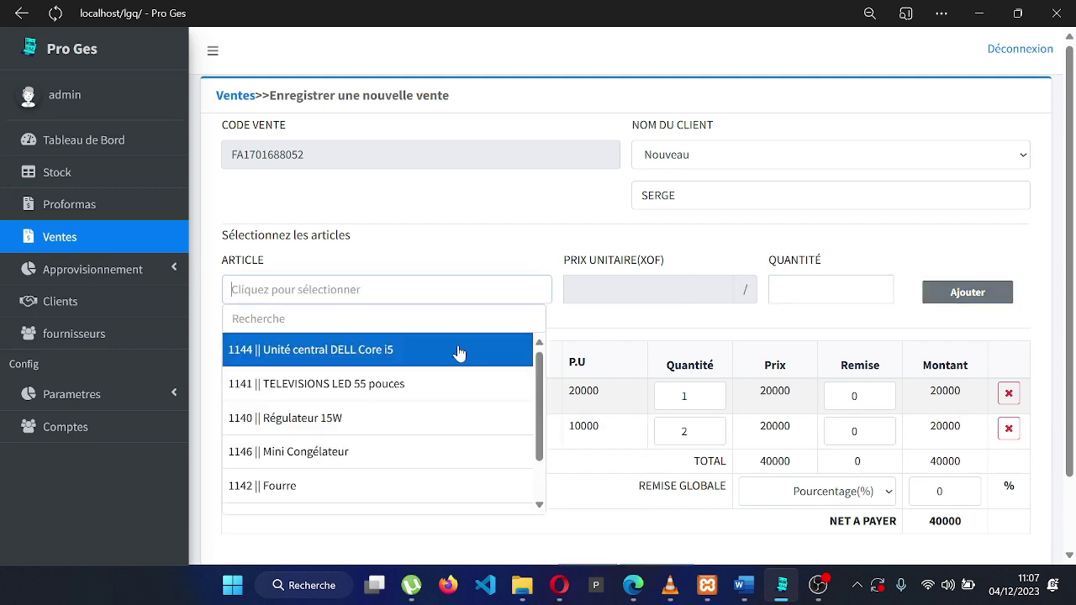
pyautogui.click(458, 351)
pyautogui.write('1')
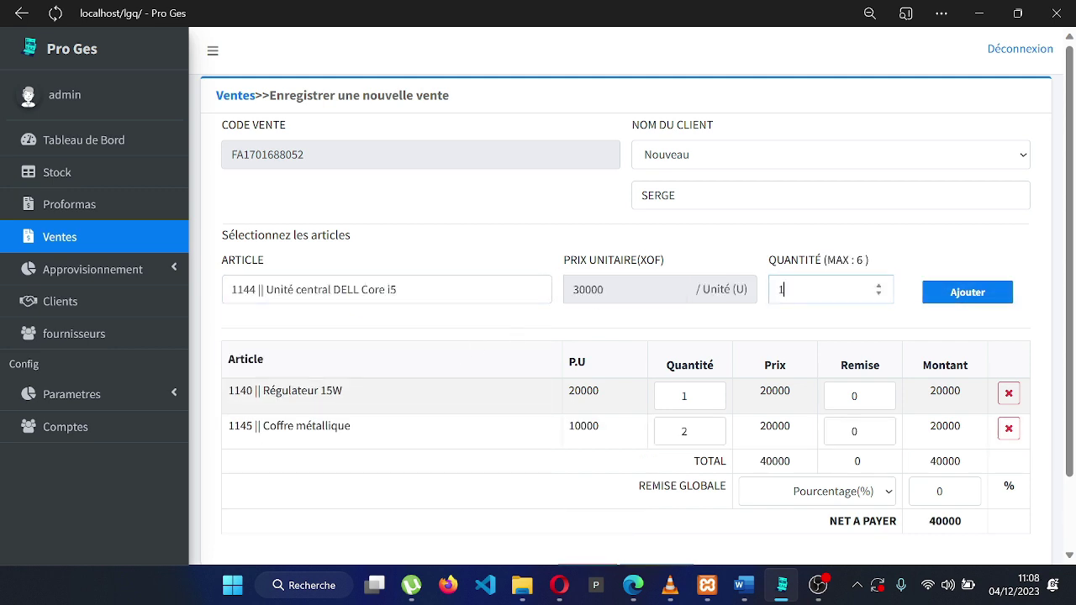
pyautogui.click(945, 300)
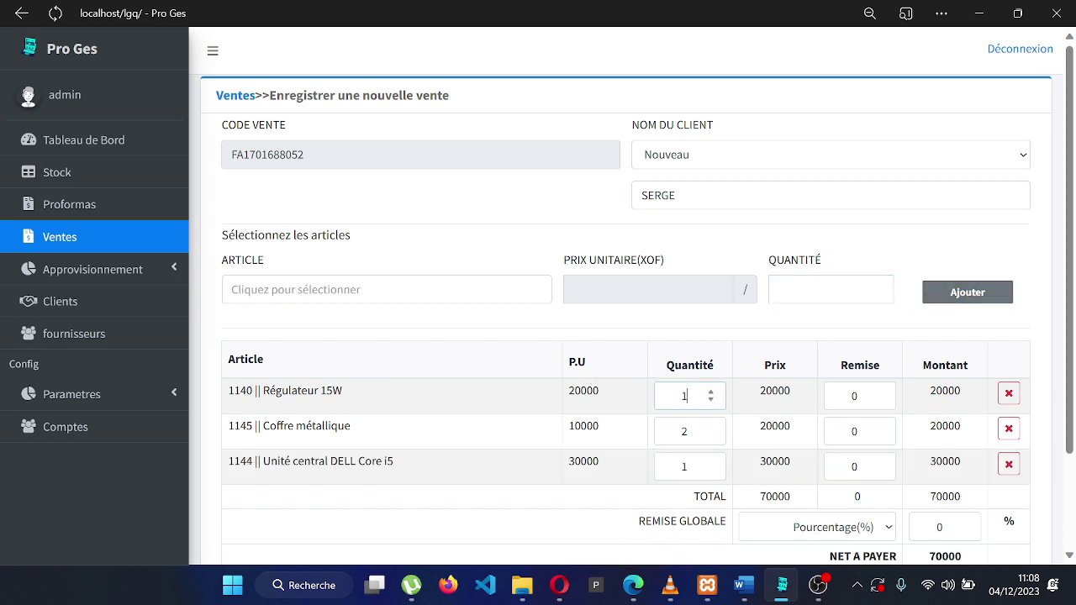
# Try several Régulateur 15W quantities and settle back on 1
pyautogui.click(685, 395)
pyautogui.press('BackSpace')
pyautogui.write('2')
pyautogui.press('BackSpace')
pyautogui.write('4')
pyautogui.press('BackSpace')
pyautogui.write('5')
pyautogui.press('BackSpace')
pyautogui.write('1')
# Test a 5000 line discount, reset it to 0, and save the 70000 sale
pyautogui.click(858, 396)
pyautogui.press('BackSpace')
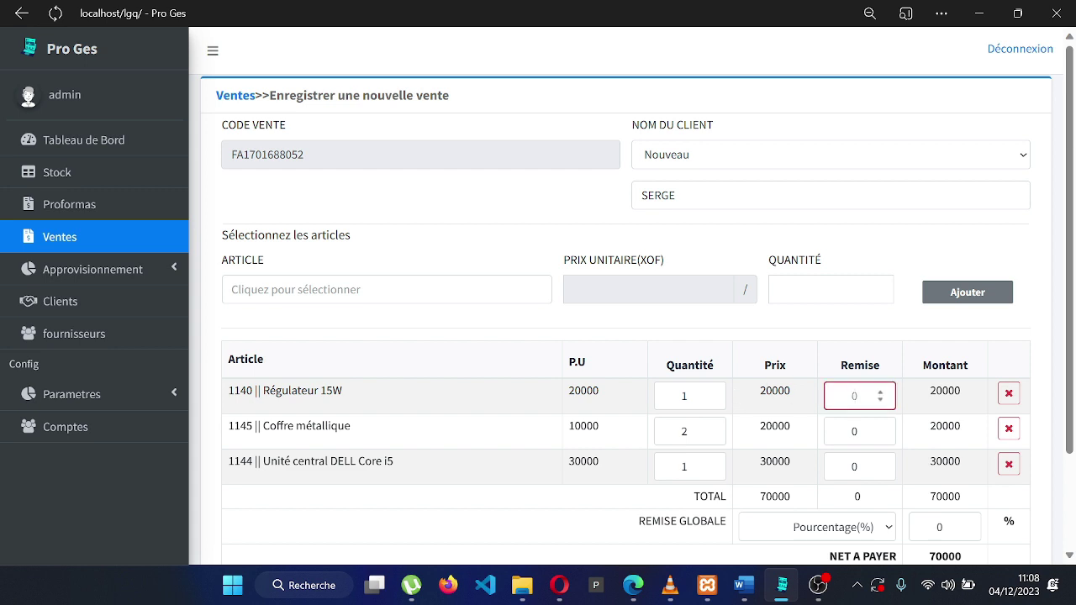
pyautogui.write('5000')
pyautogui.click(948, 406)
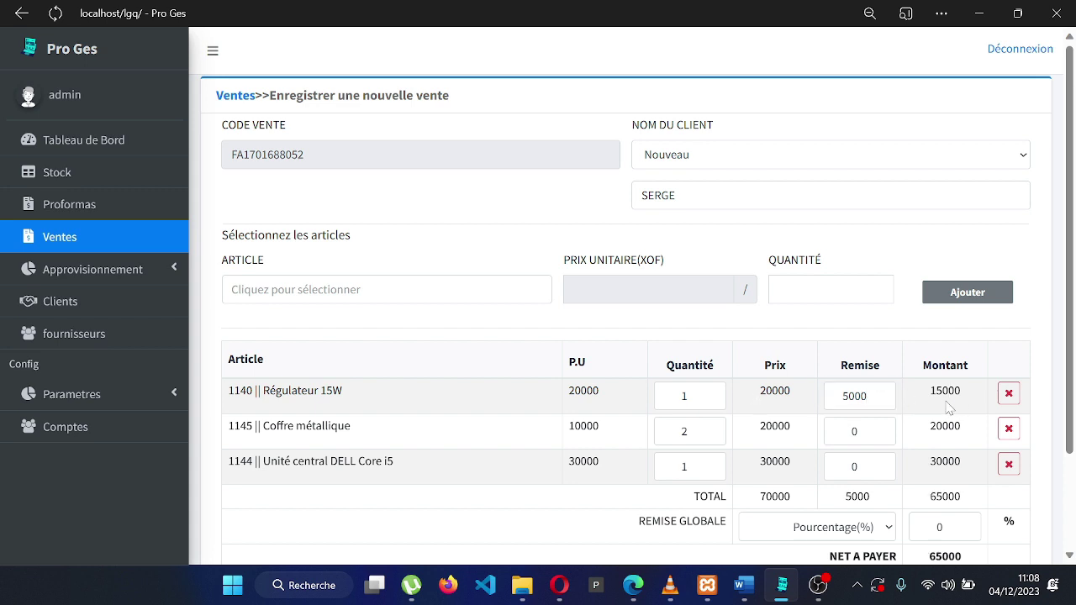
pyautogui.click(859, 396)
pyautogui.press('BackSpace')
pyautogui.press('BackSpace')
pyautogui.press('BackSpace')
pyautogui.press('BackSpace')
pyautogui.write('0')
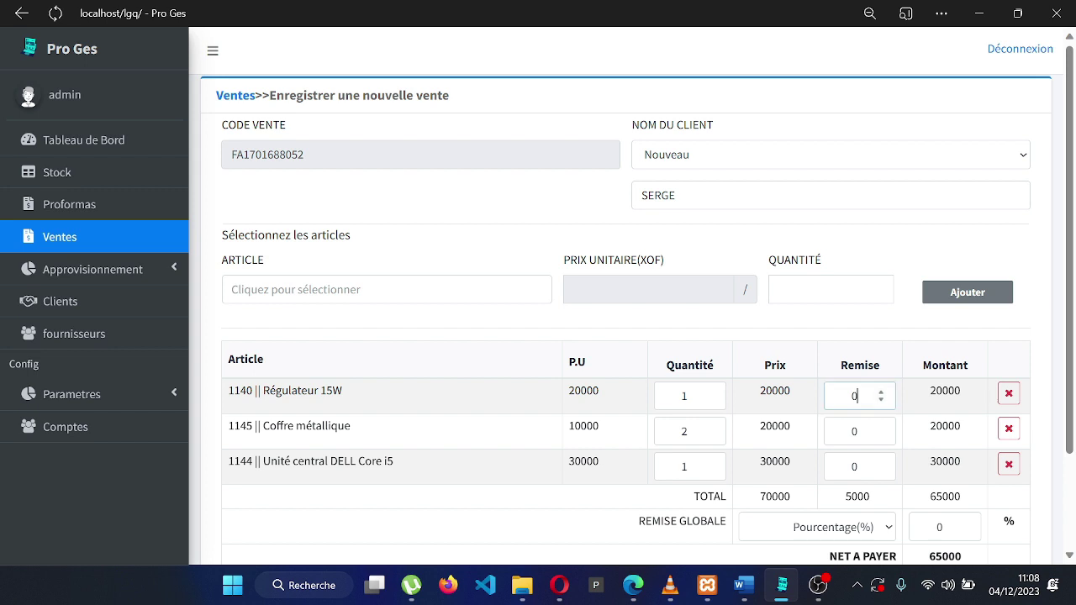
pyautogui.click(923, 407)
pyautogui.scroll(-3, 923, 407)
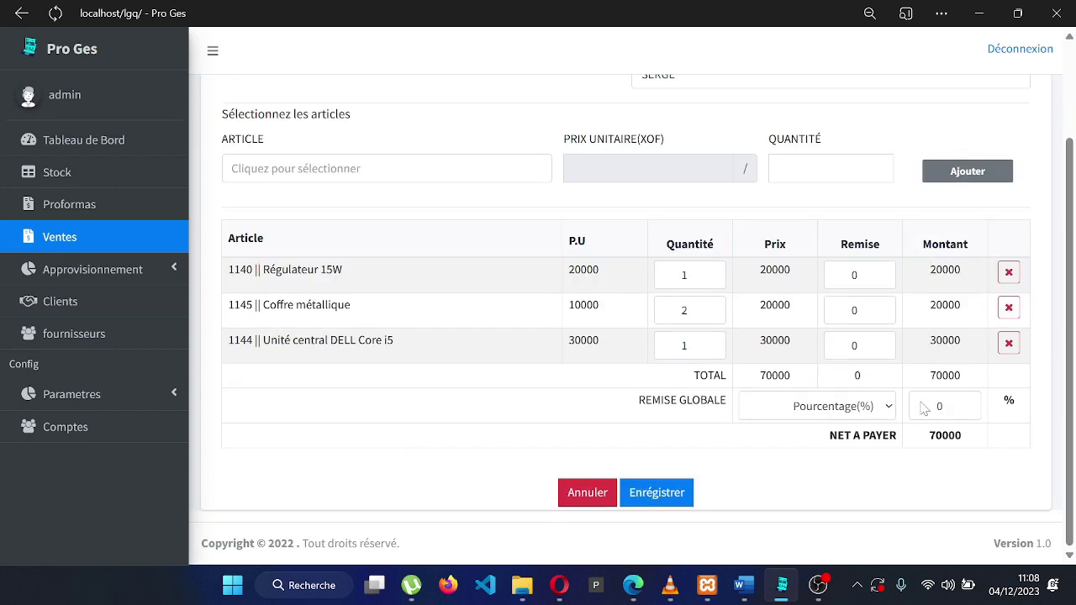
pyautogui.click(676, 498)
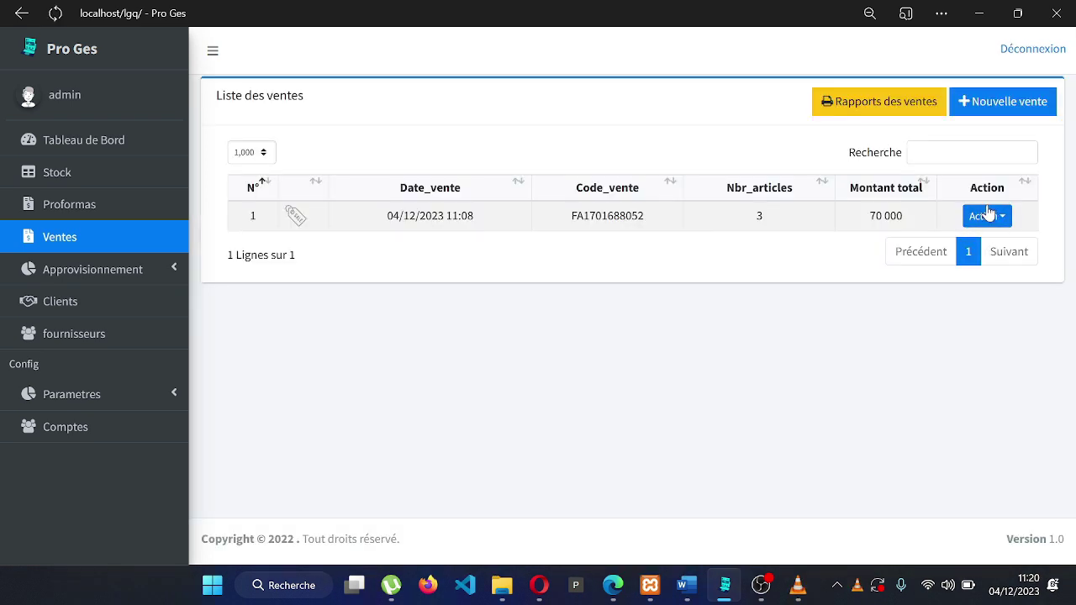
pyautogui.click(989, 216)
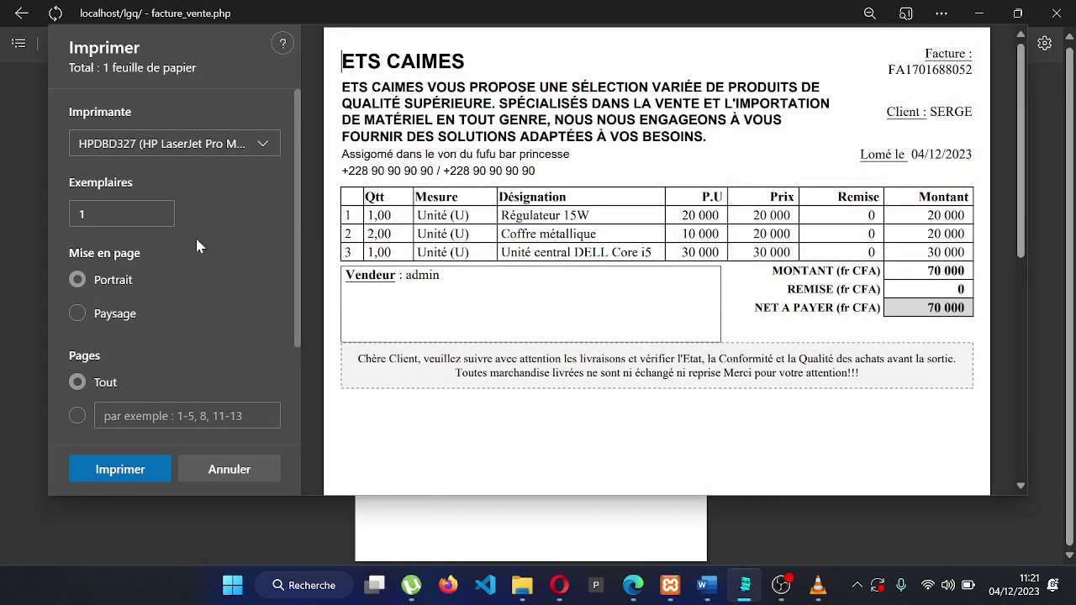
pyautogui.click(227, 469)
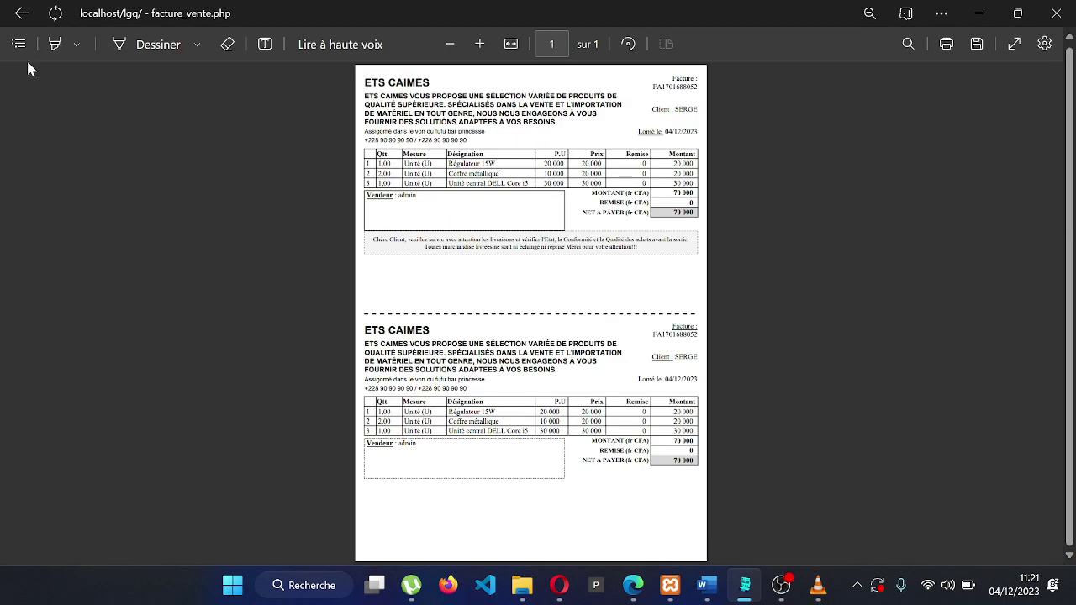
pyautogui.click(21, 16)
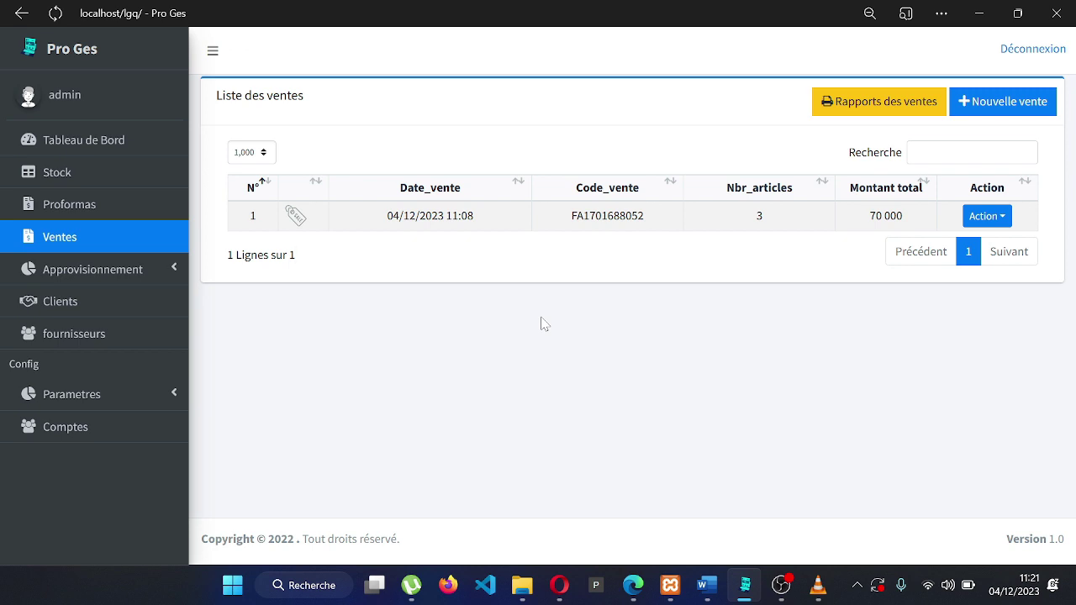
pyautogui.click(847, 108)
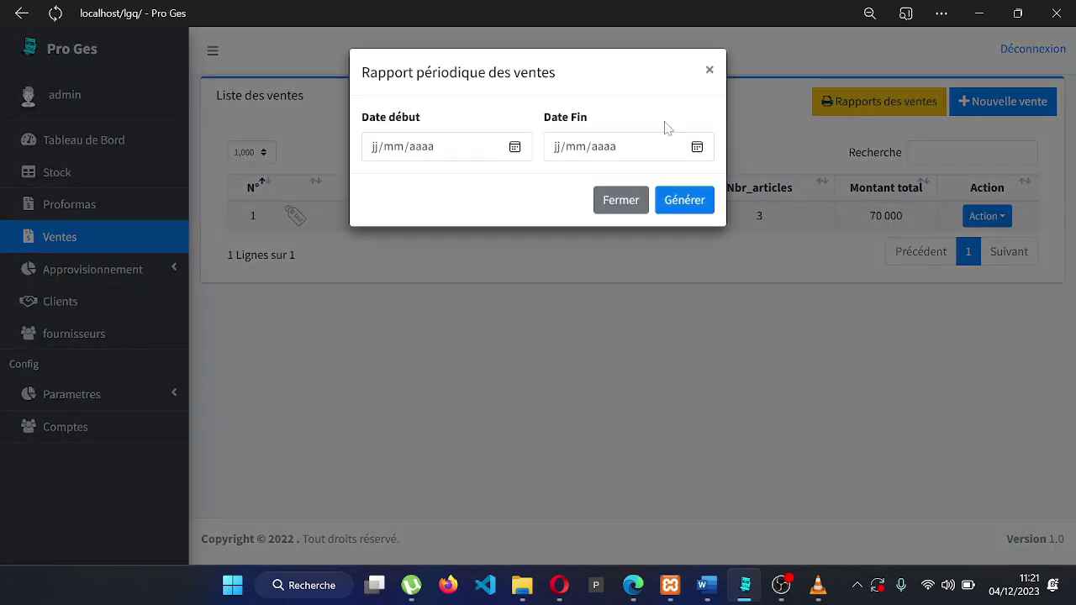
pyautogui.click(514, 148)
pyautogui.click(506, 232)
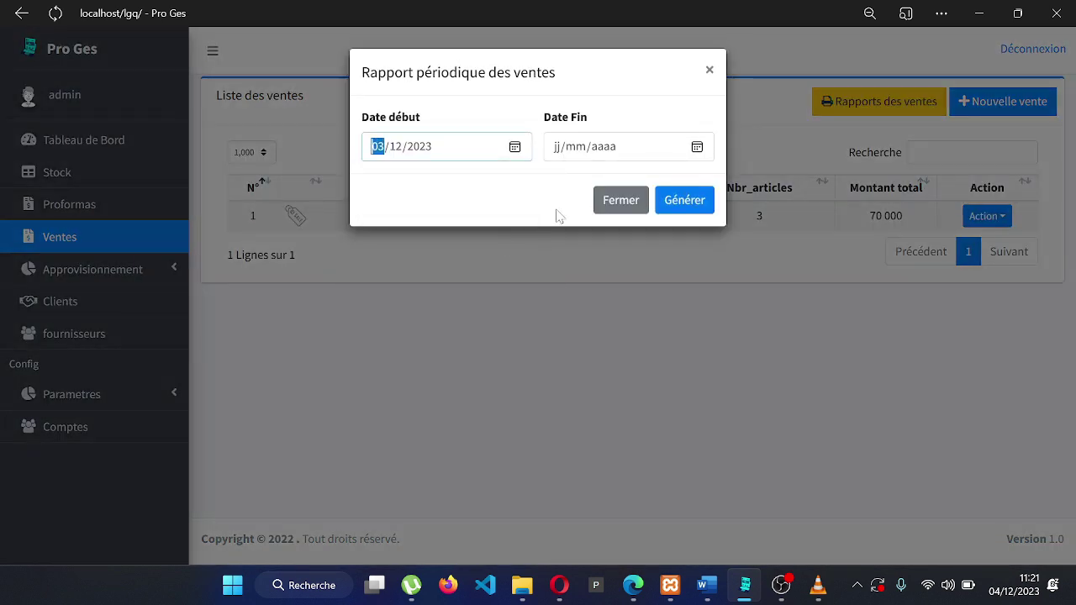
pyautogui.click(696, 150)
pyautogui.click(586, 251)
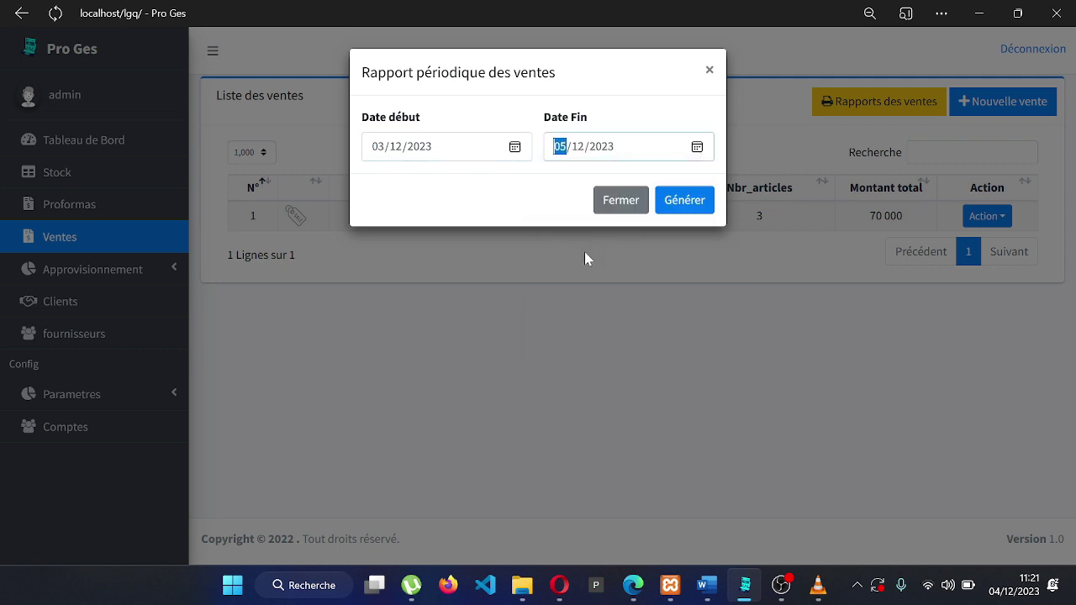
pyautogui.click(688, 200)
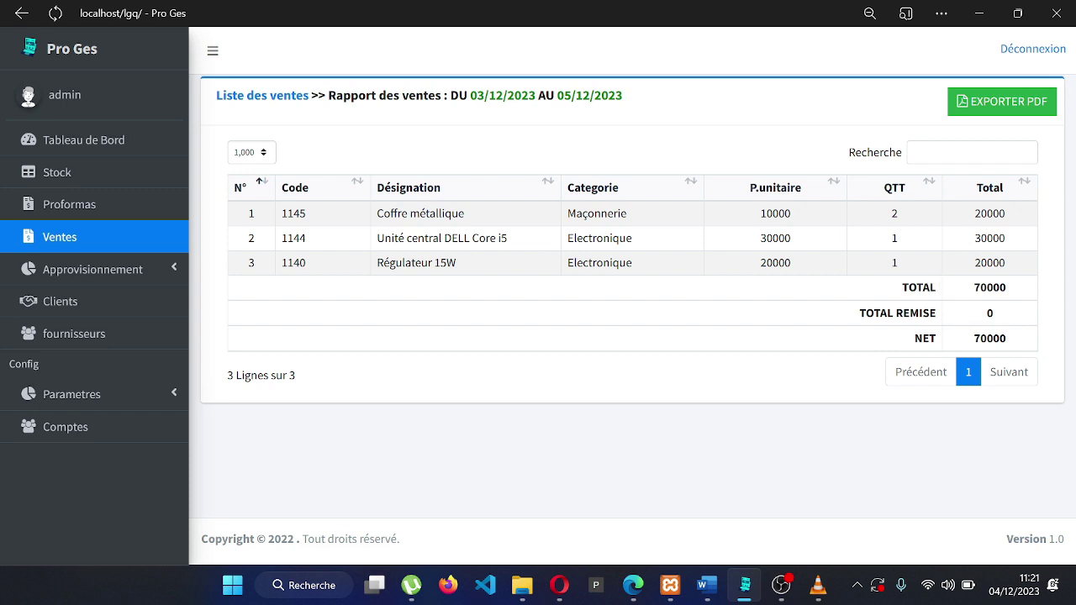
pyautogui.doubleClick(974, 338)
pyautogui.click(881, 447)
pyautogui.click(1013, 107)
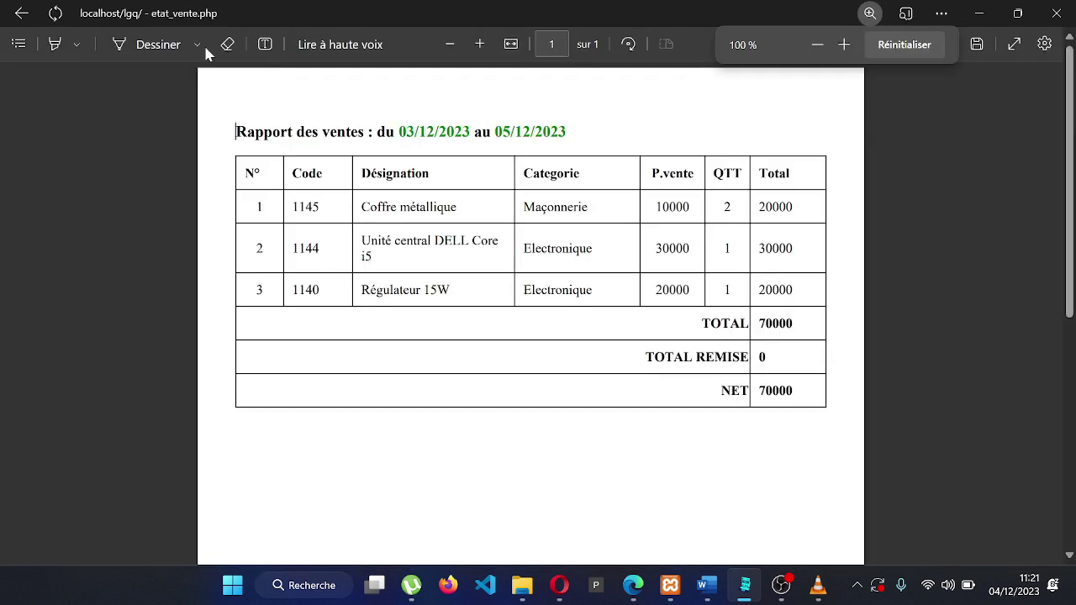
pyautogui.click(21, 13)
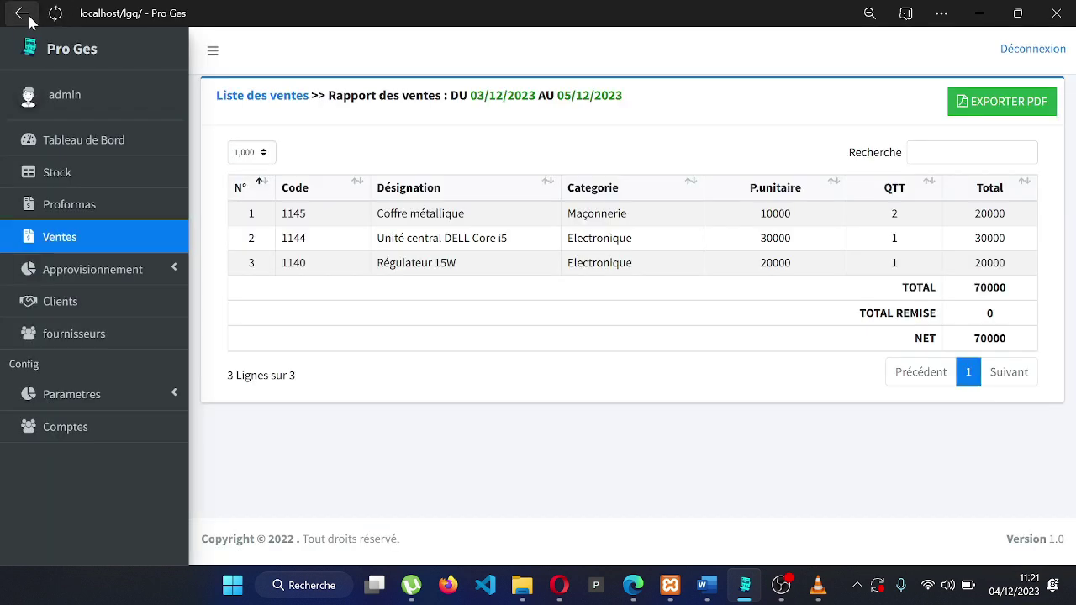
pyautogui.click(93, 254)
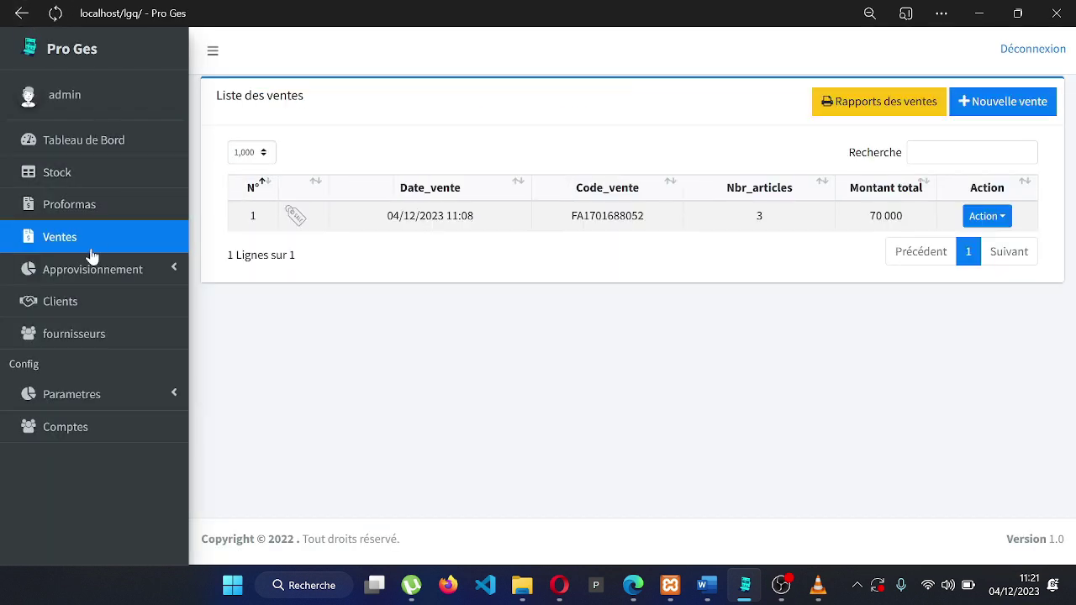
# Start a new proforma with 3 Unité central DELL Core i5 and 3 Régulateur 15W
pyautogui.click(148, 208)
pyautogui.click(954, 107)
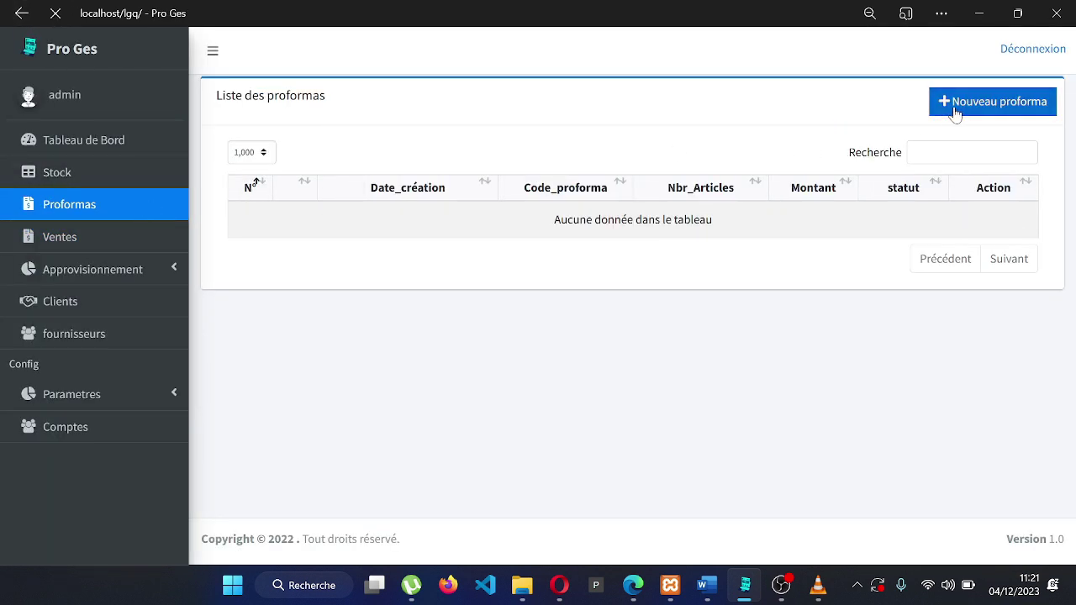
pyautogui.click(454, 249)
pyautogui.click(455, 312)
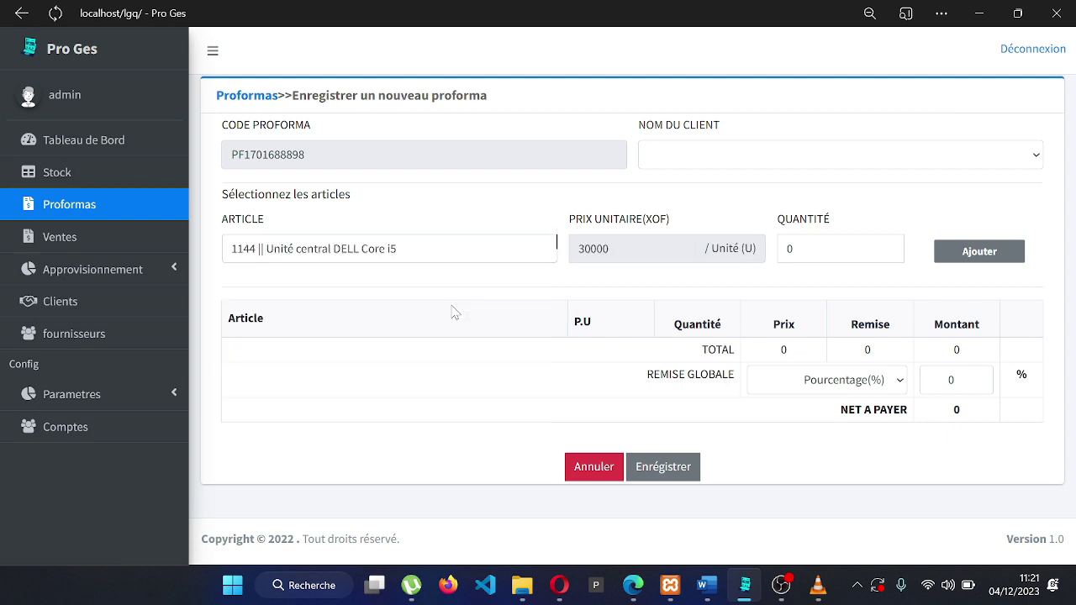
pyautogui.doubleClick(791, 249)
pyautogui.write('1')
pyautogui.click(961, 251)
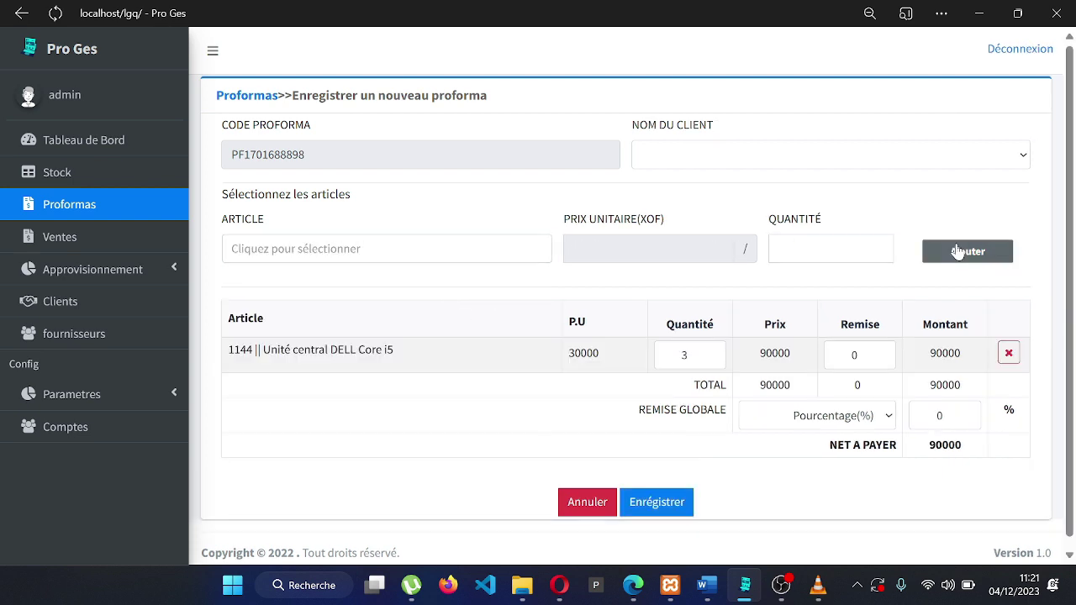
pyautogui.click(437, 248)
pyautogui.click(437, 363)
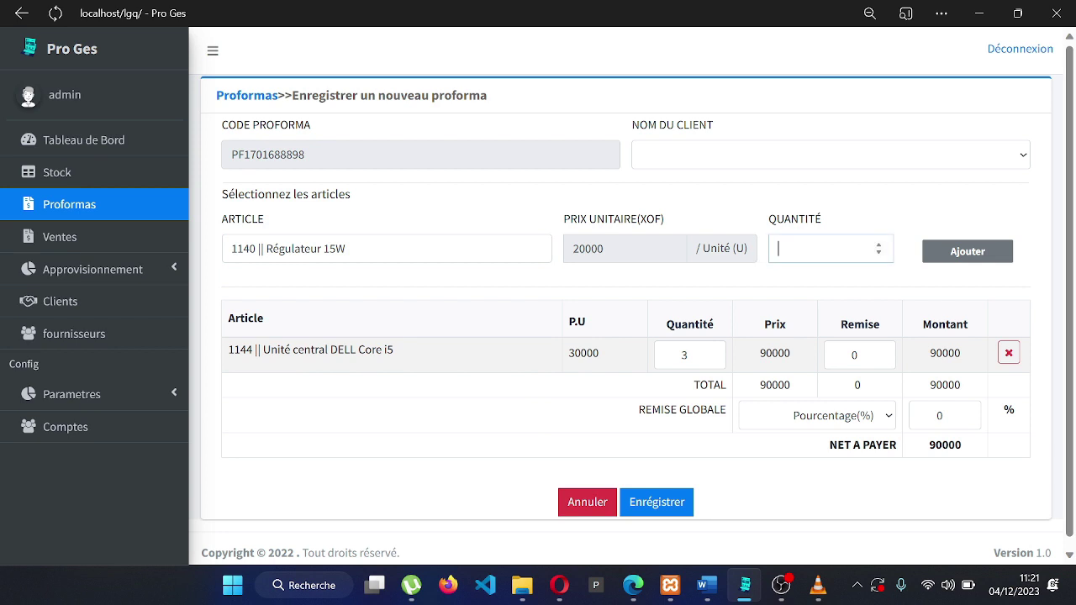
pyautogui.write('3')
pyautogui.click(966, 251)
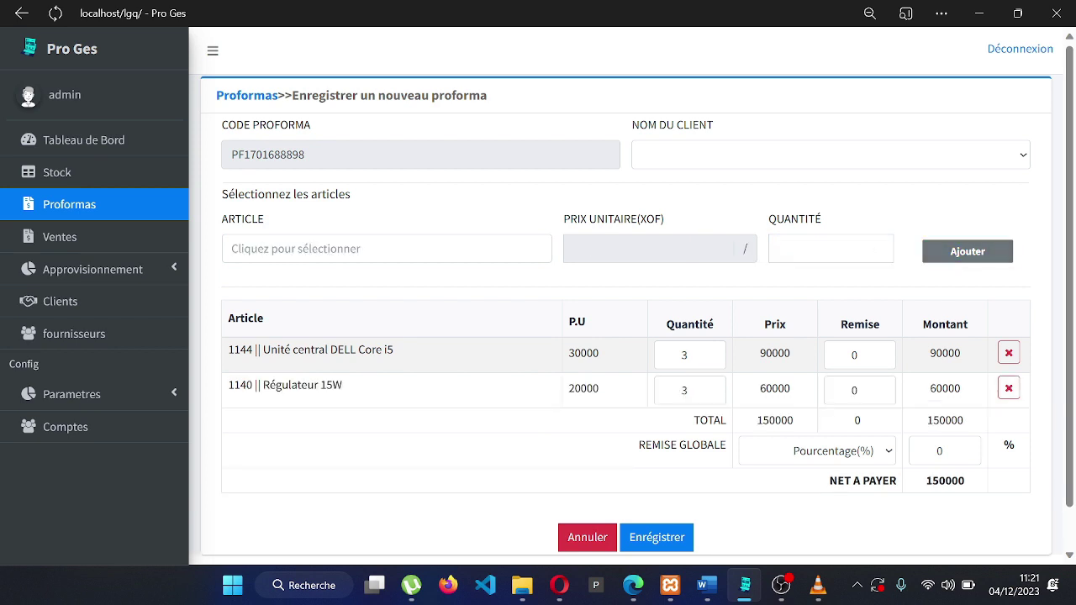
# Apply a 10 % global discount and save the proforma
pyautogui.scroll(-1, 631, 319)
pyautogui.click(966, 407)
pyautogui.click(891, 410)
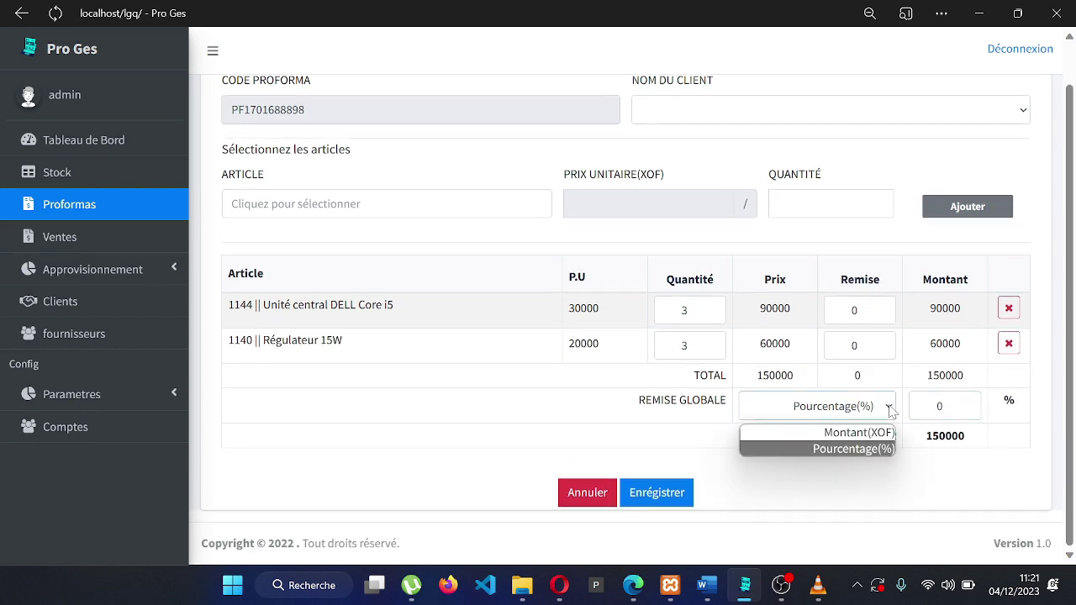
pyautogui.click(873, 454)
pyautogui.click(938, 406)
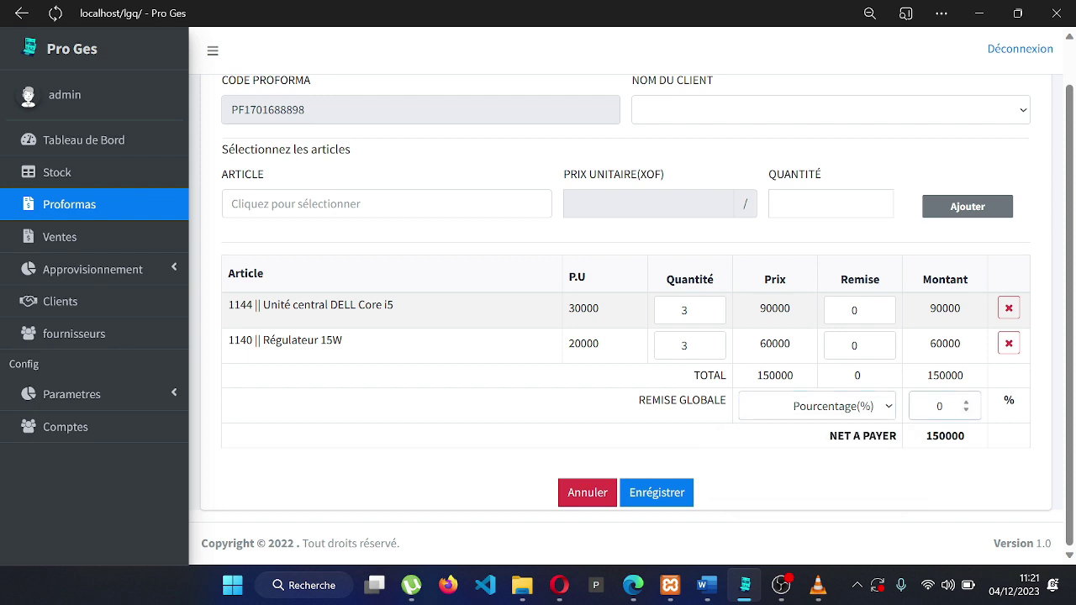
pyautogui.click(672, 501)
pyautogui.click(982, 216)
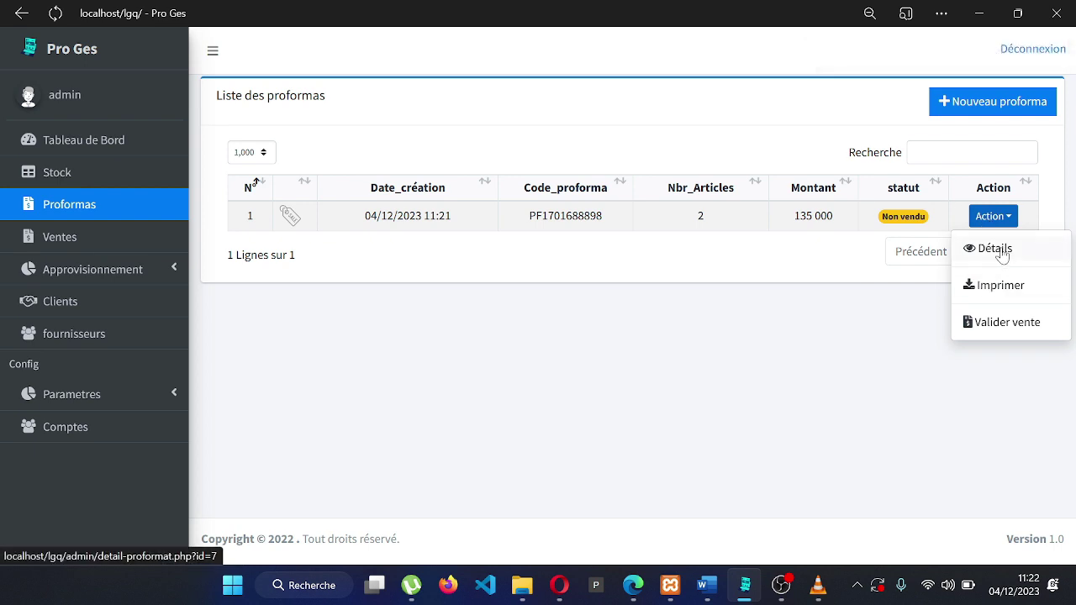
pyautogui.click(1002, 285)
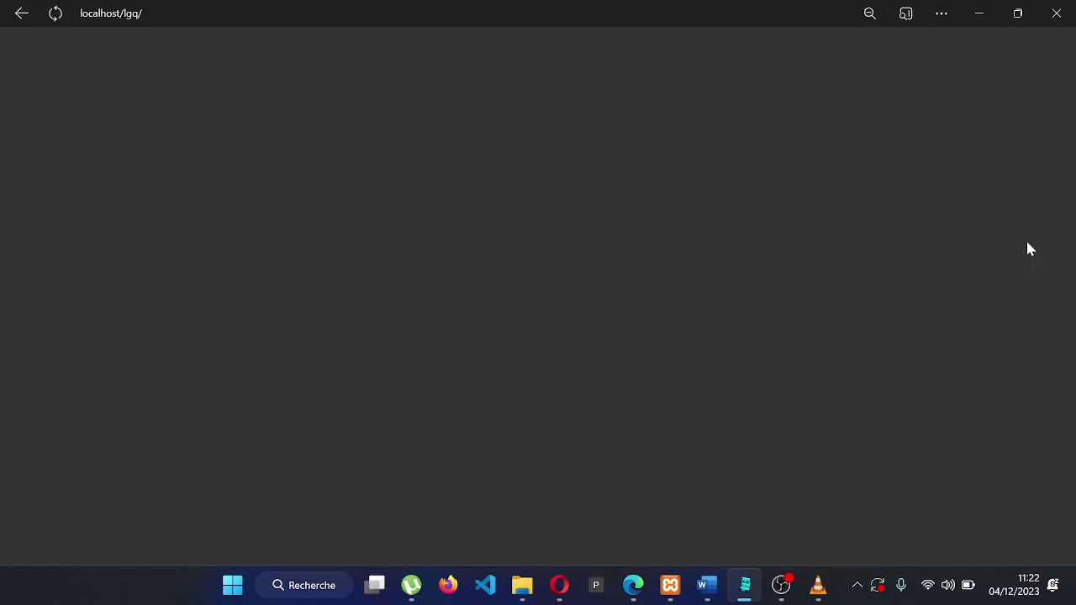
pyautogui.scroll(-2, 689, 318)
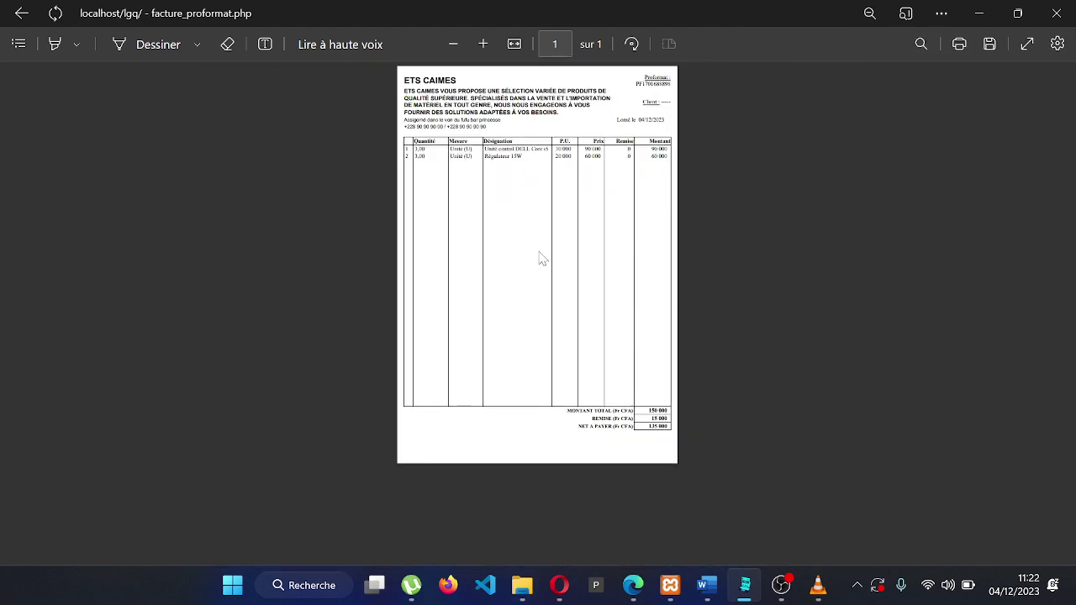
pyautogui.scroll(1, 542, 259)
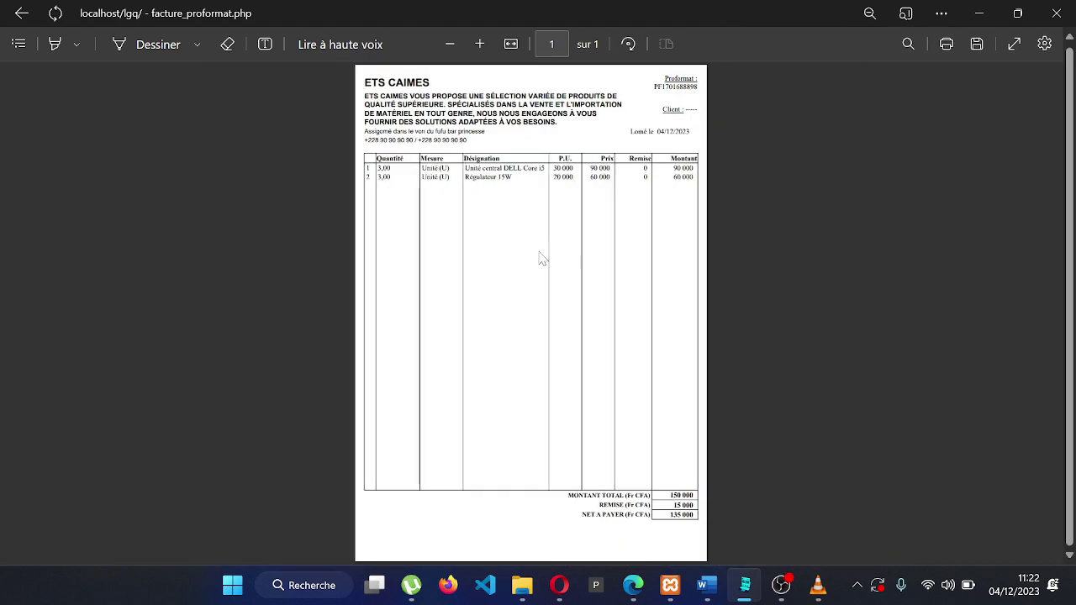
pyautogui.click(21, 13)
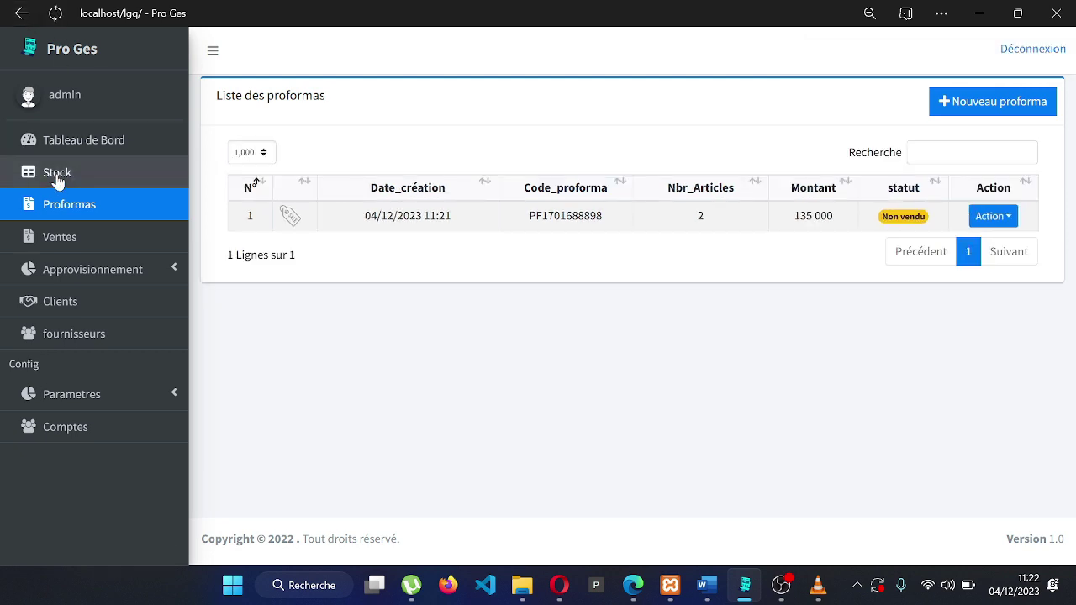
# In Stock, search MINI and then TELE, clearing the search box after each
pyautogui.click(55, 174)
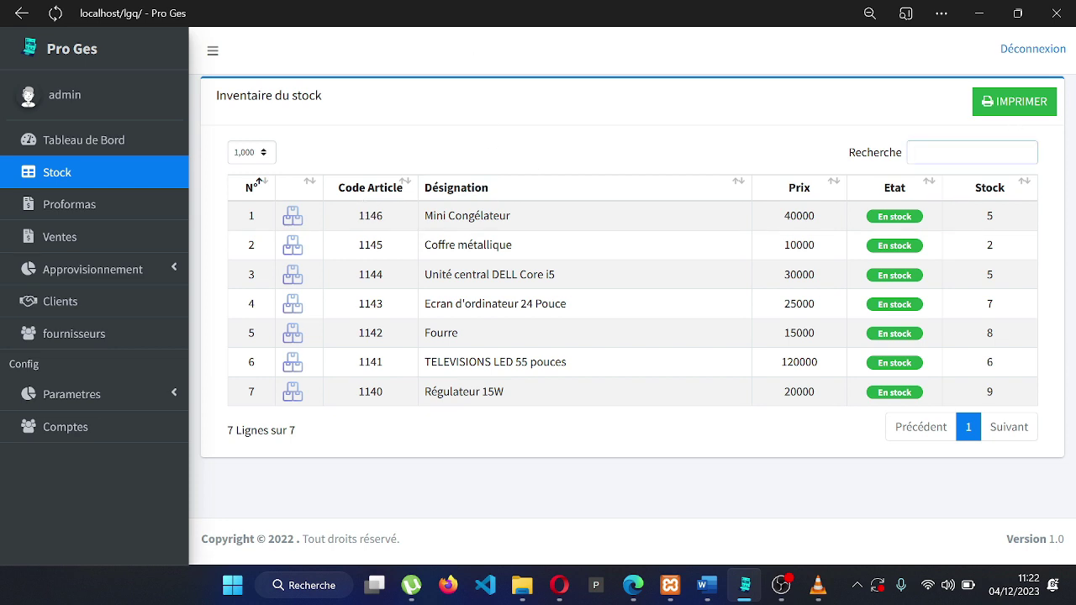
pyautogui.write('MINI')
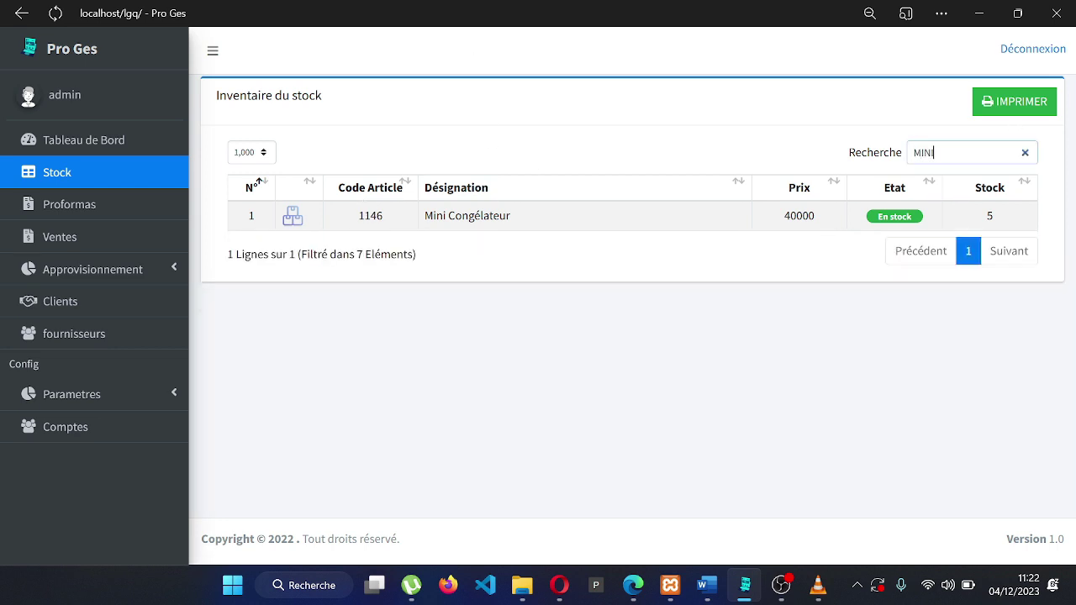
pyautogui.press('BackSpace')
pyautogui.press('BackSpace')
pyautogui.press('BackSpace')
pyautogui.press('BackSpace')
pyautogui.write('TELE')
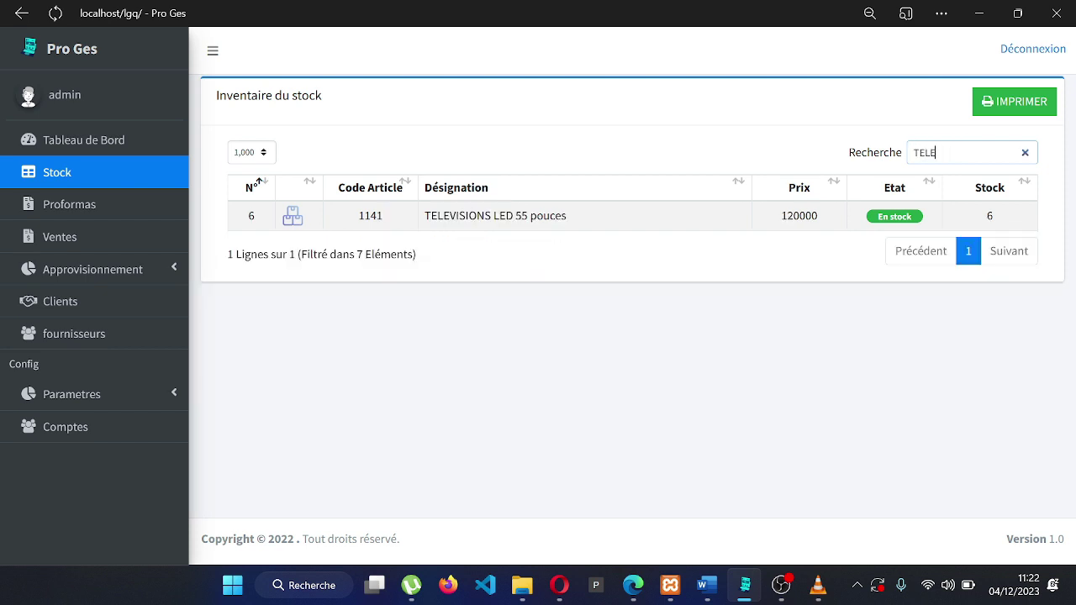
pyautogui.press('BackSpace')
pyautogui.press('BackSpace')
pyautogui.press('BackSpace')
pyautogui.press('BackSpace')
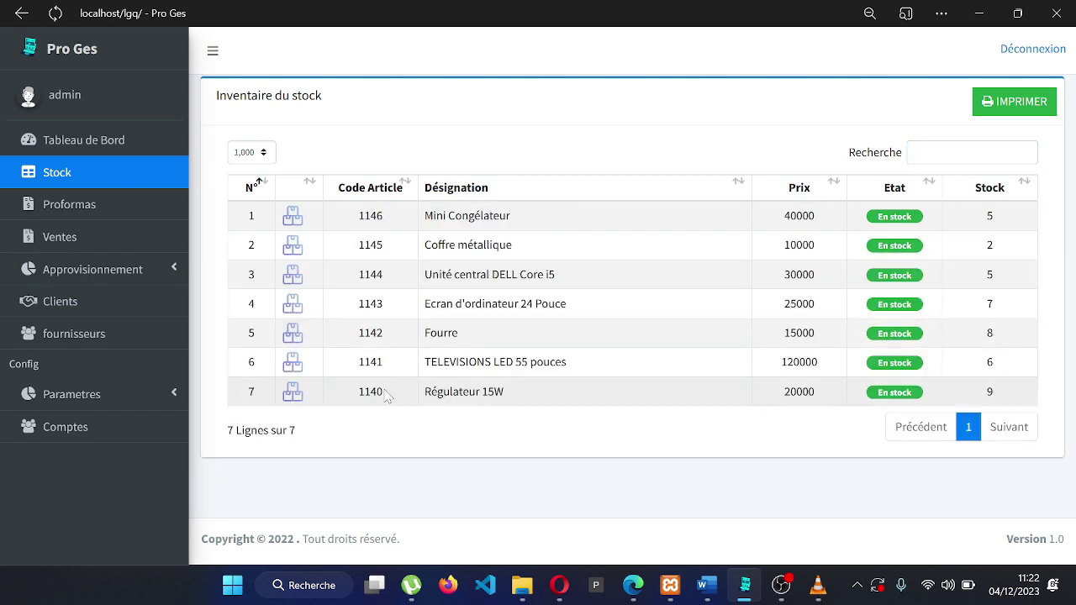
pyautogui.click(157, 394)
# Generate the article price labels PDF from Parametres > Articles, then return to Liste des articles
pyautogui.click(145, 461)
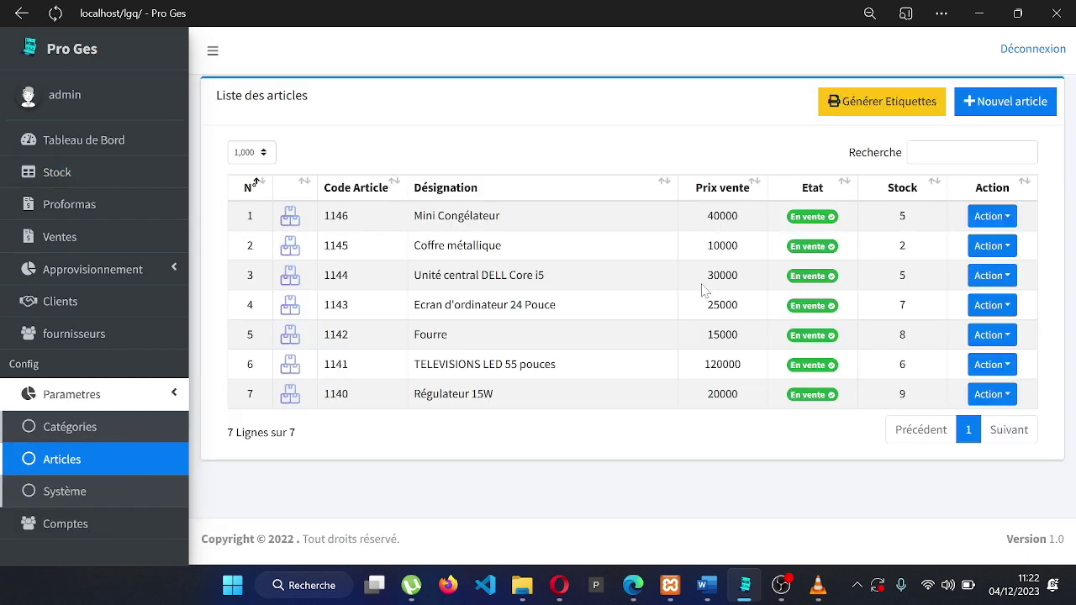
pyautogui.click(888, 110)
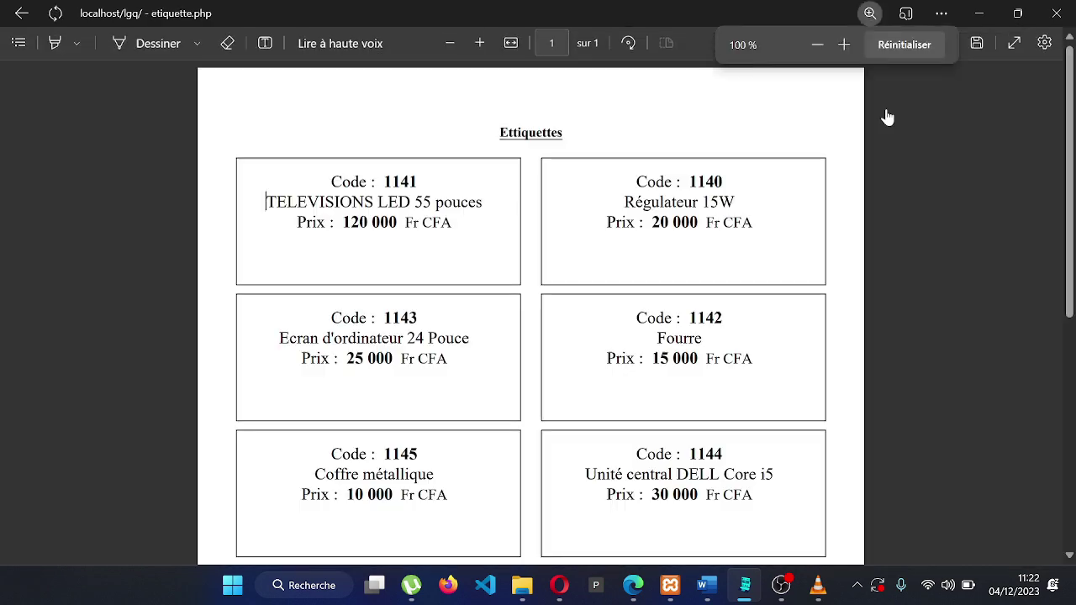
pyautogui.scroll(-5, 639, 306)
pyautogui.scroll(5, 640, 306)
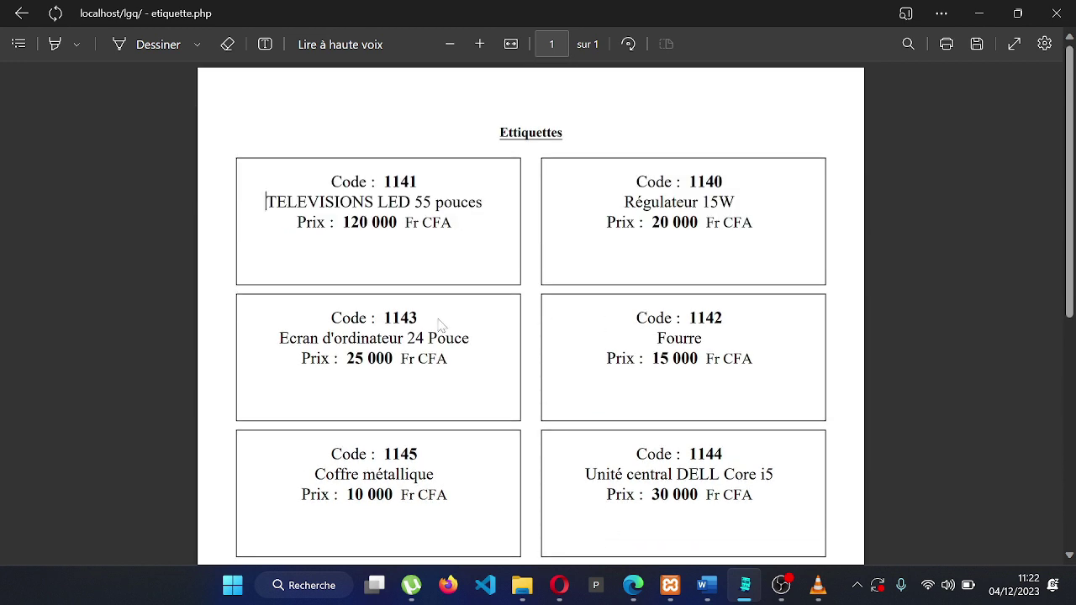
pyautogui.click(19, 15)
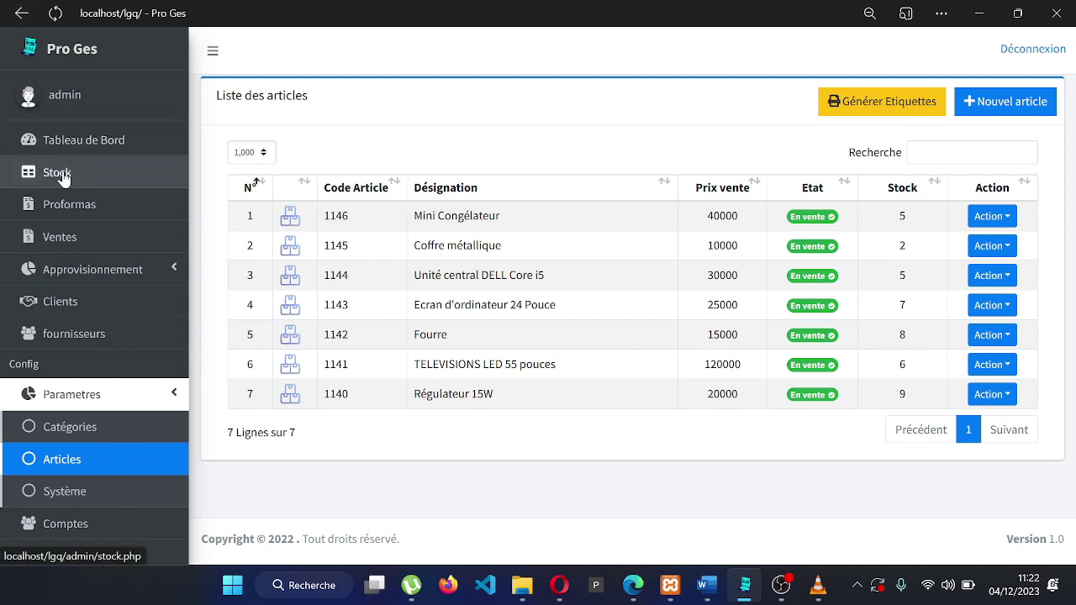
# Search Stock for article 1143, clear the search, then log out from the dashboard
pyautogui.click(60, 172)
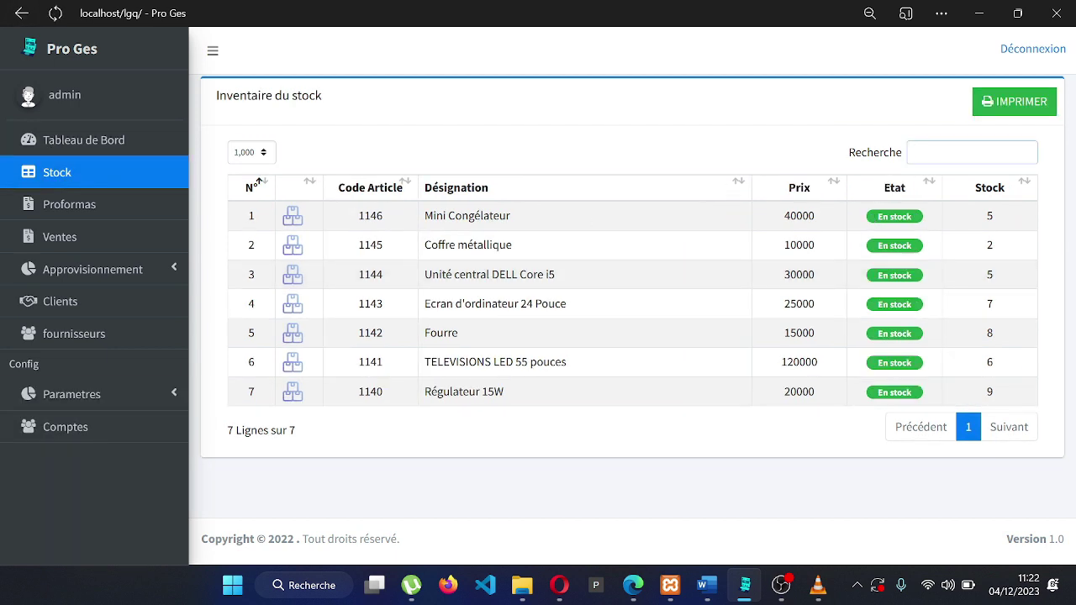
pyautogui.write('1143')
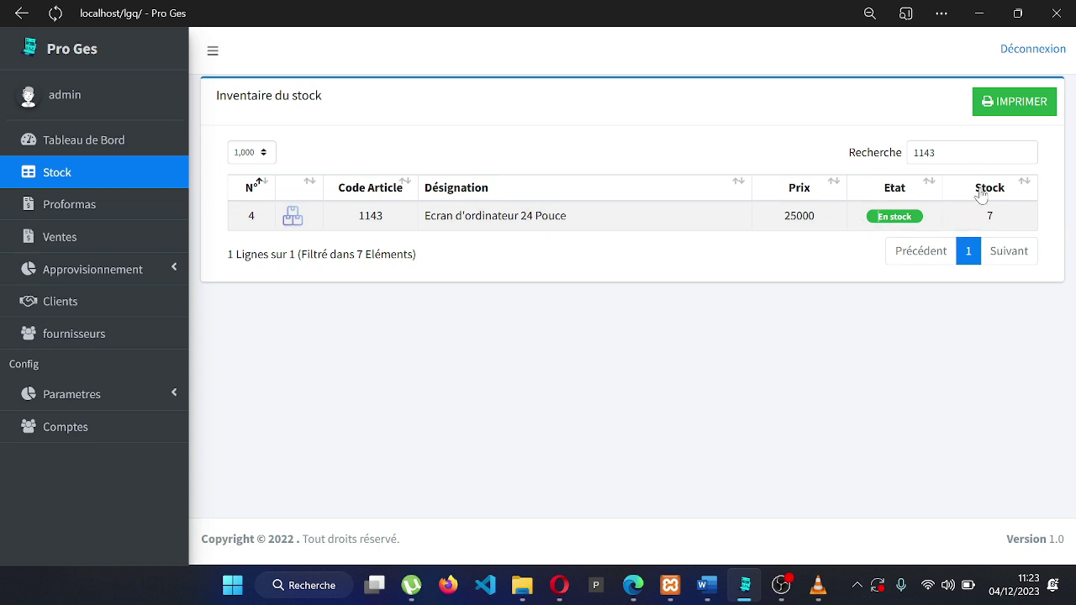
pyautogui.click(935, 152)
pyautogui.press('BackSpace')
pyautogui.press('BackSpace')
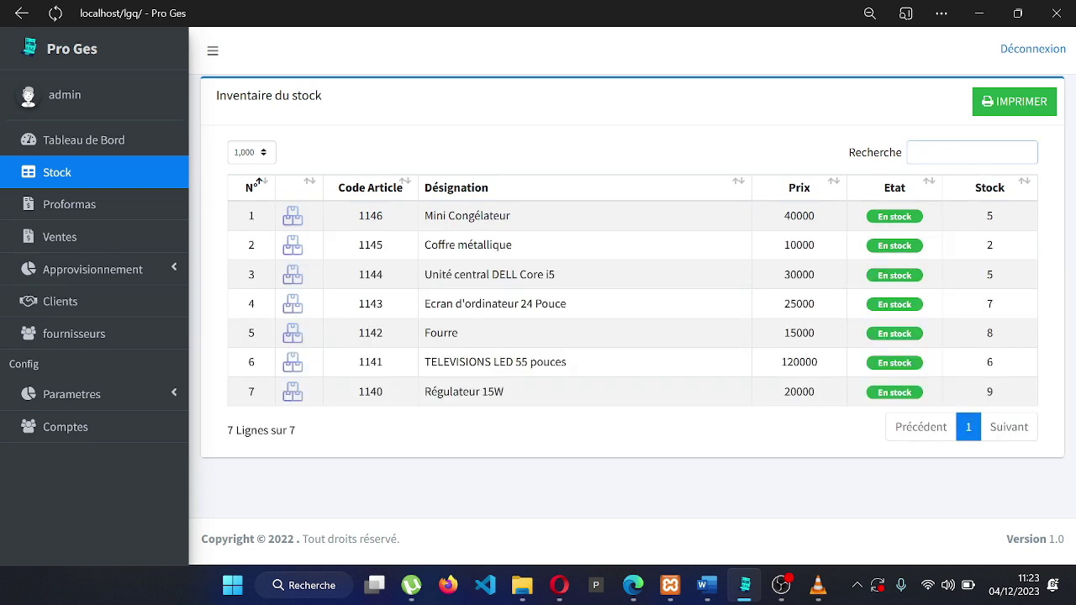
pyautogui.click(132, 137)
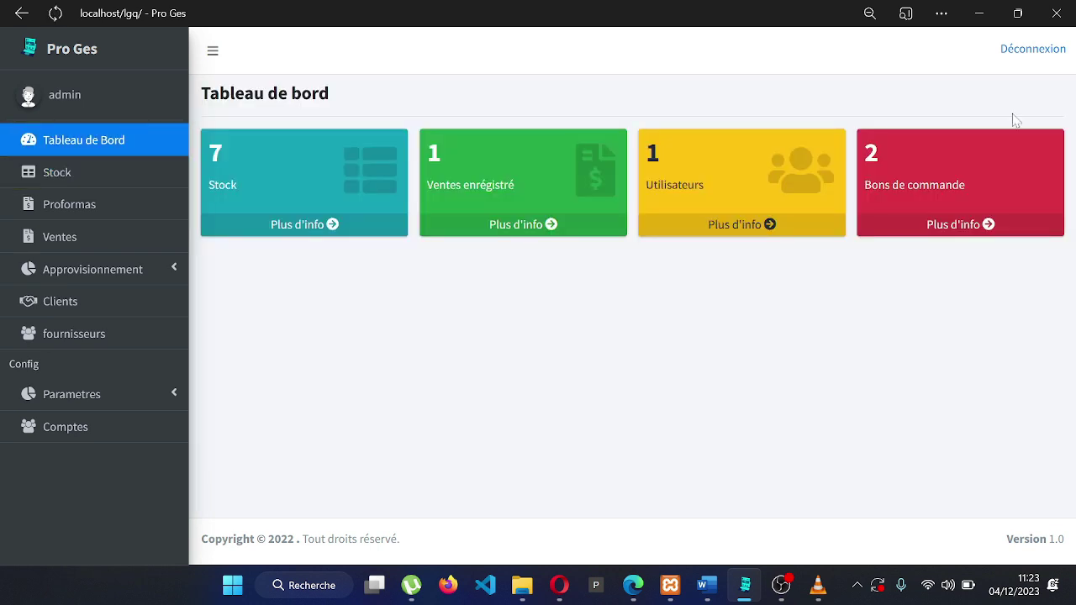
pyautogui.click(1032, 51)
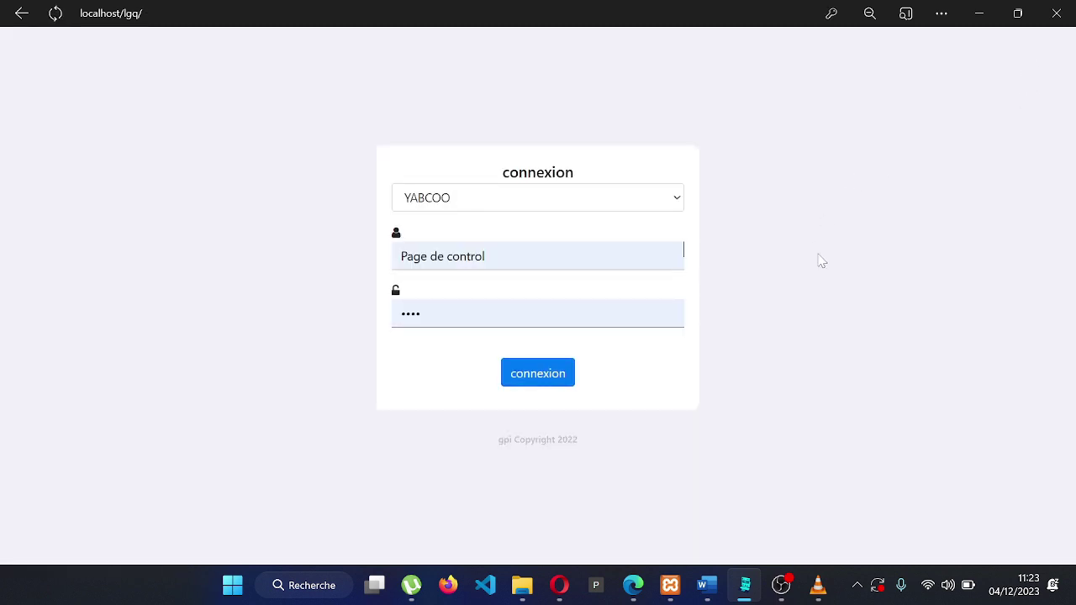